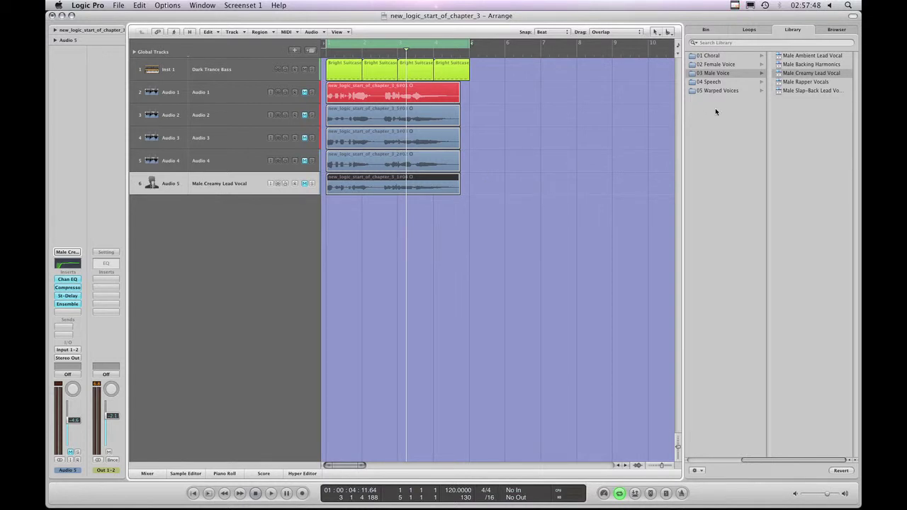
Load the Male Rapper Vocals channel strip setting on Audio 5 and audition the track unmuted with the Dark Trance Bass track muted.
click(792, 83)
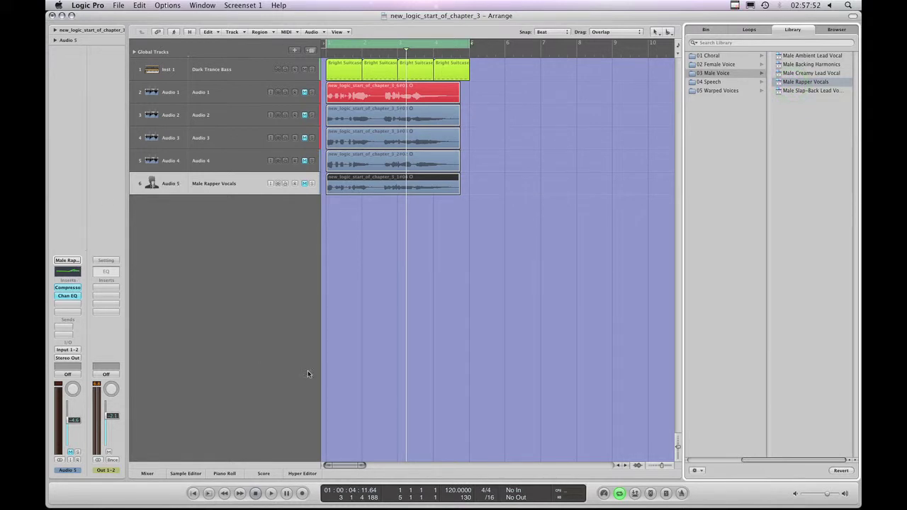
click(305, 184)
click(305, 68)
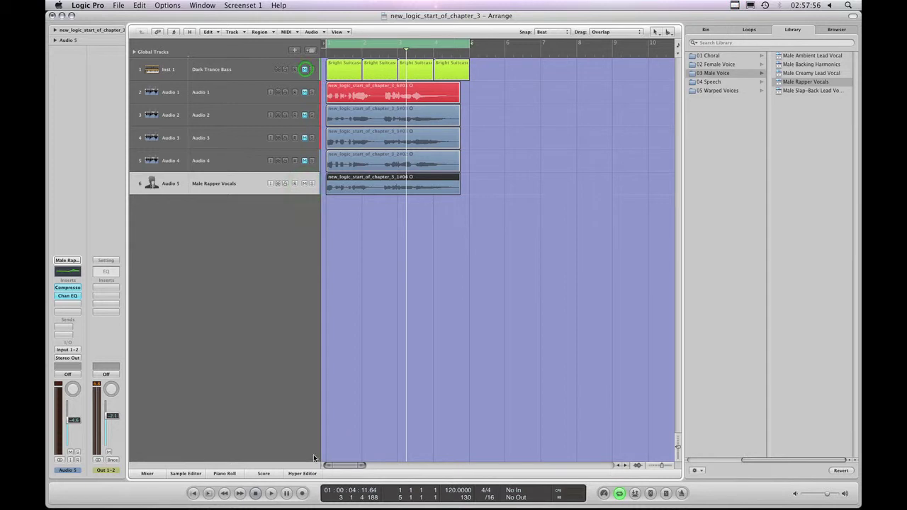
click(270, 495)
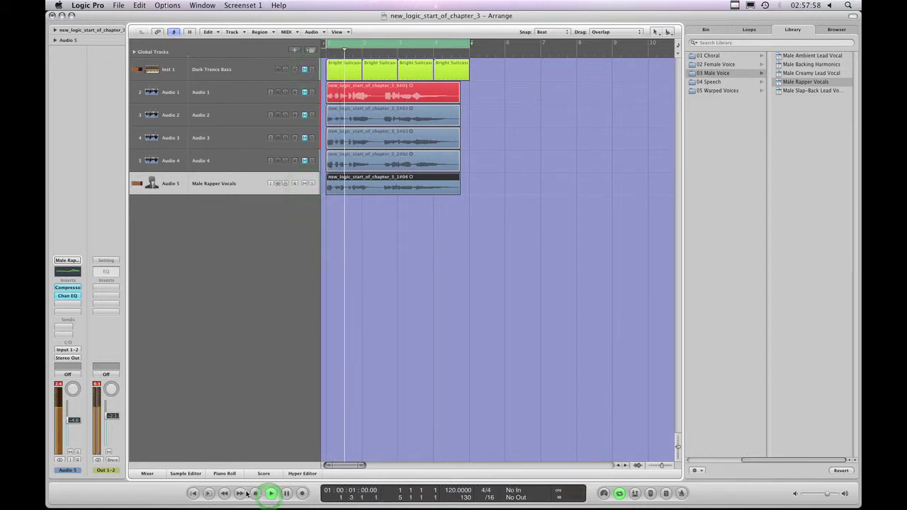
click(256, 493)
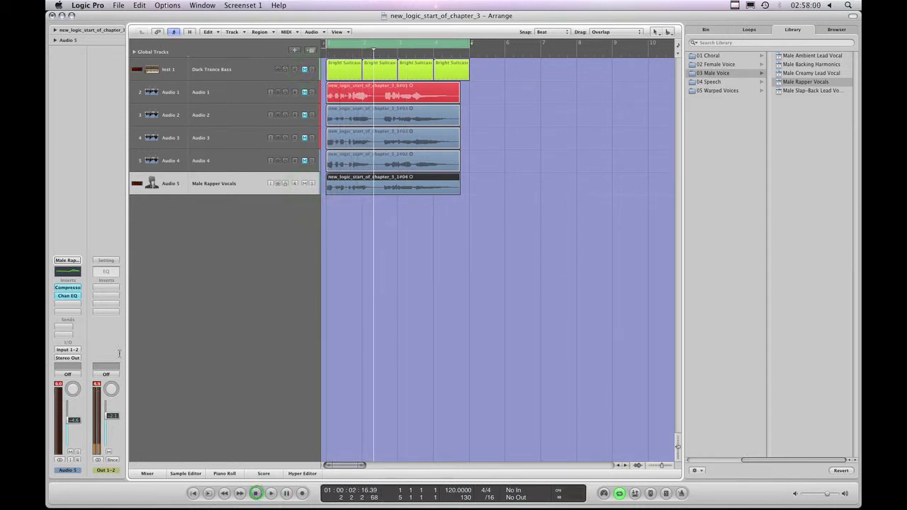
Lower the 5600 Hz band's gain in Audio 5's Channel EQ to 0.5 dB and close the plug-in.
click(71, 299)
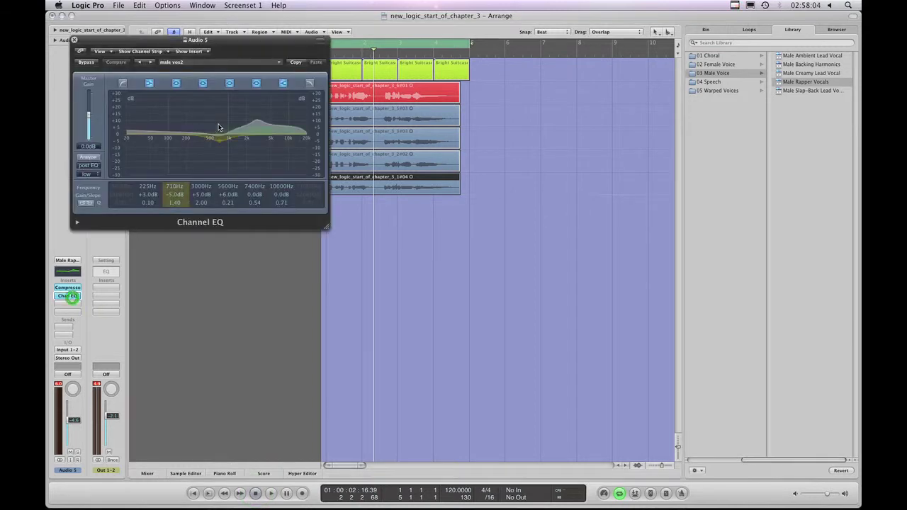
drag(225, 192, 225, 204)
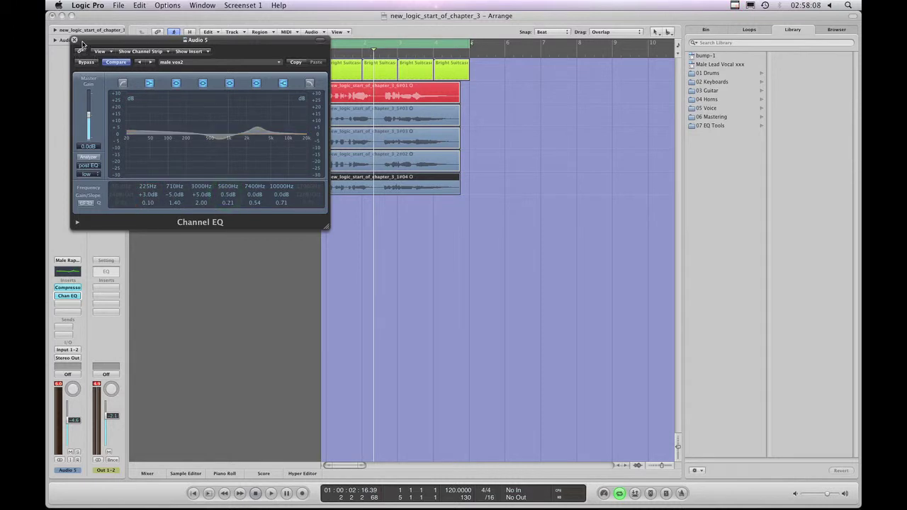
click(75, 40)
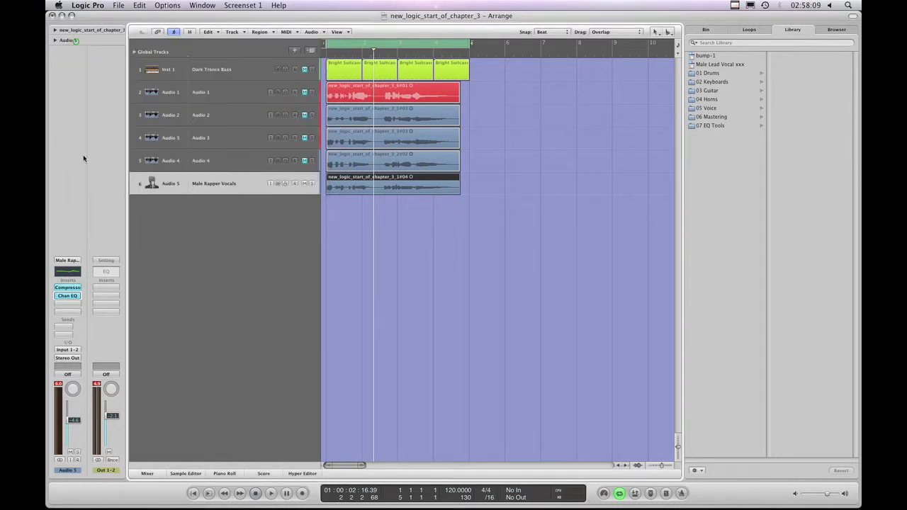
Set Audio 5's Compressor to a threshold of -7.5 dB, a ratio of 3.9:1 and a gain of 4.0 dB.
click(73, 288)
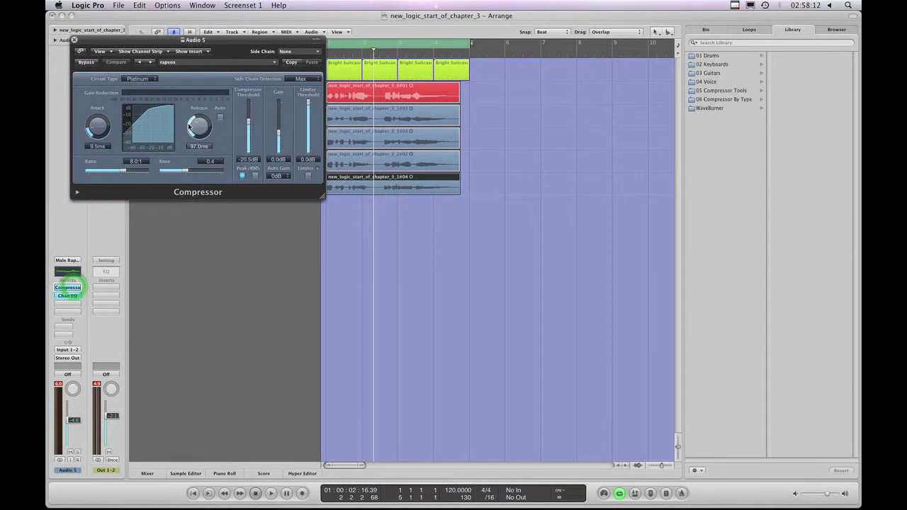
drag(248, 123, 248, 105)
drag(124, 170, 110, 172)
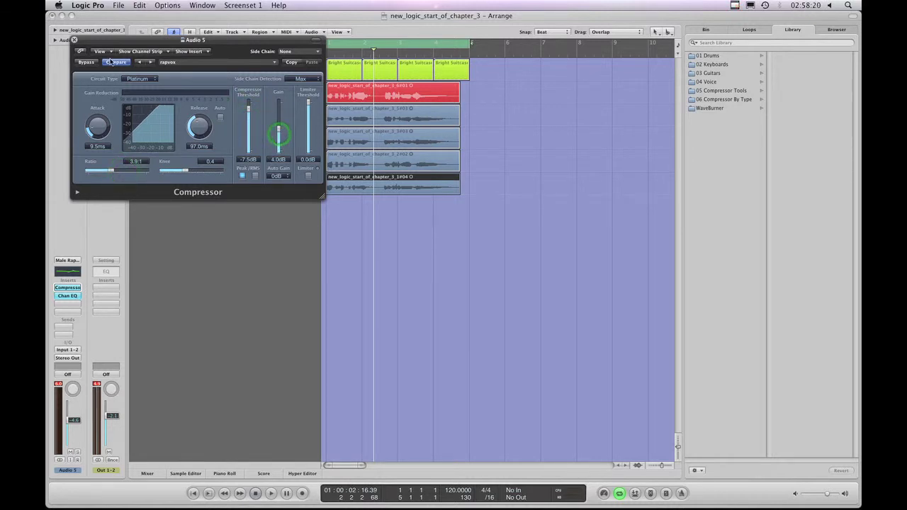
click(73, 40)
Play back Audio 5 to audition the vocal with the adjusted EQ and compressor settings.
click(69, 260)
click(270, 493)
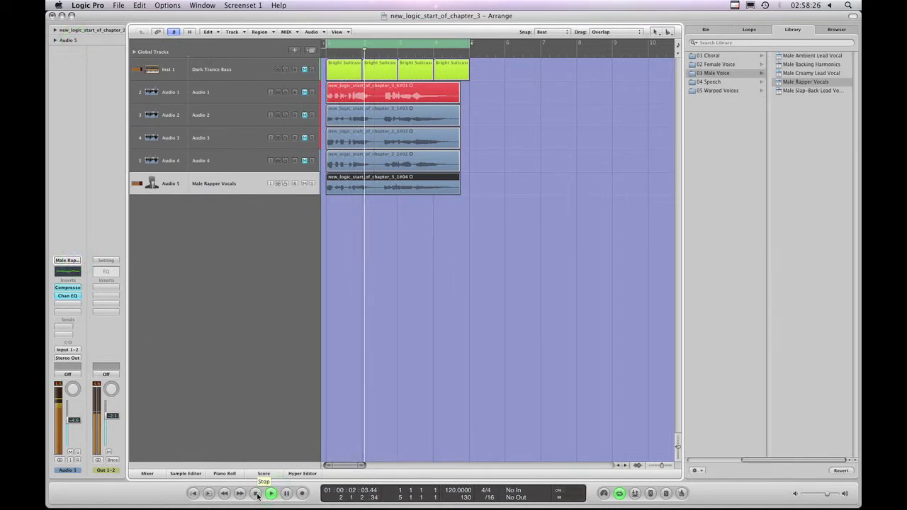
click(256, 493)
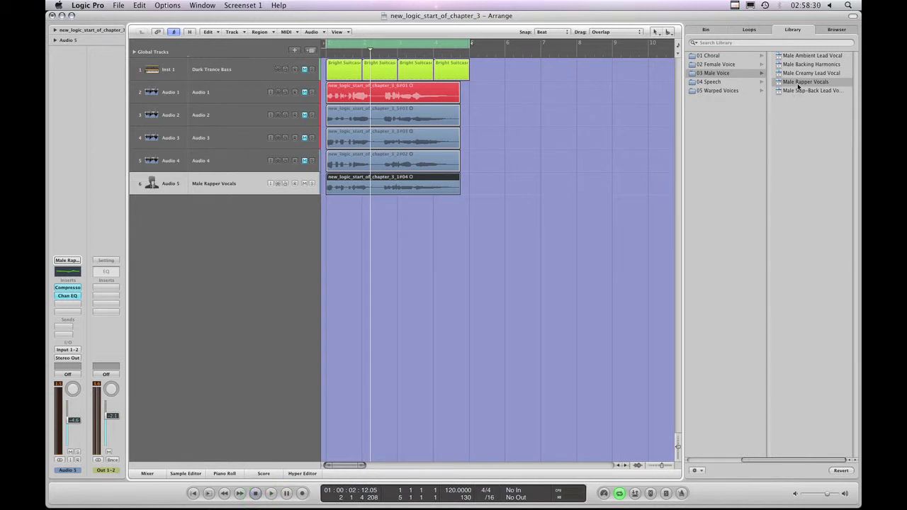
Save Audio 5's channel strip setting as "Male Rapper Vocals lite" and select it from the channel strip's saved settings.
click(68, 260)
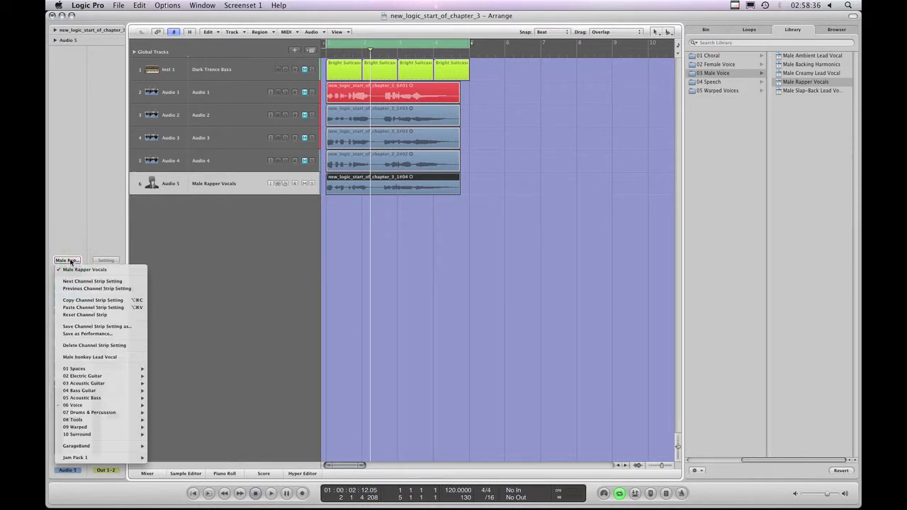
click(110, 327)
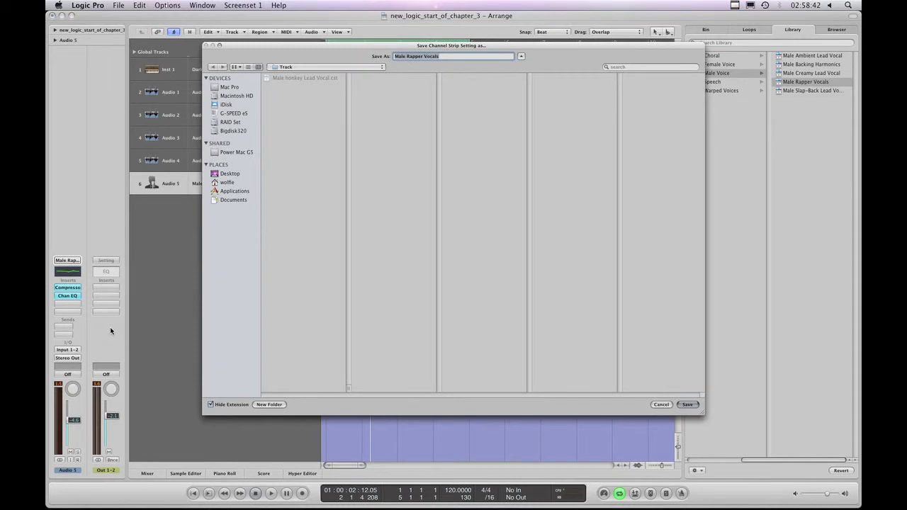
click(446, 59)
text(II)
text(te)
click(688, 405)
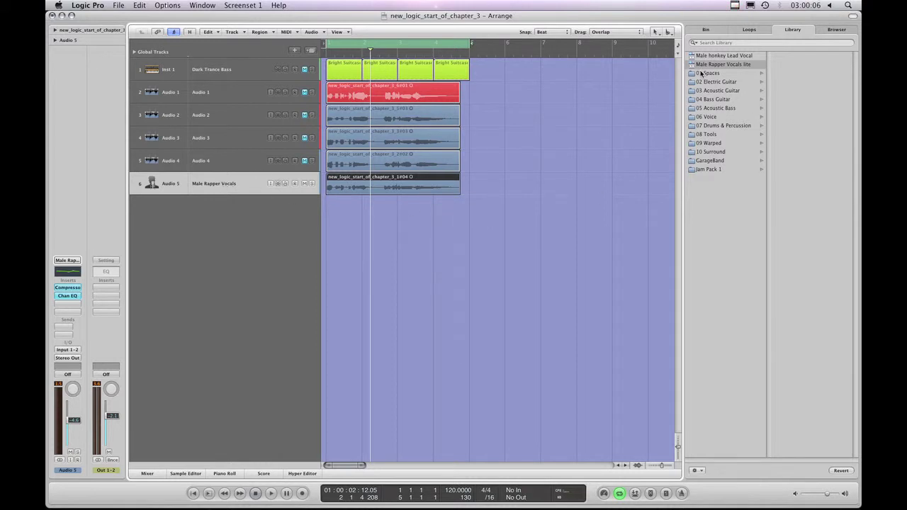
click(68, 261)
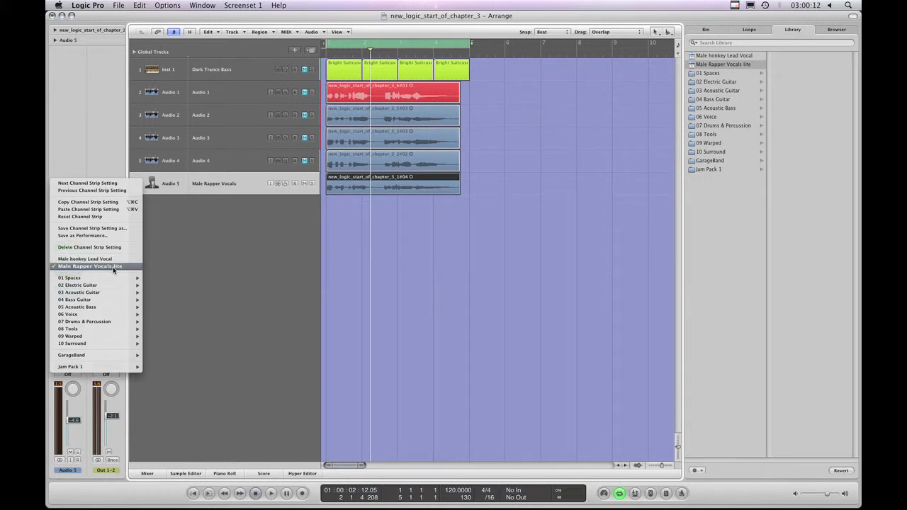
click(113, 267)
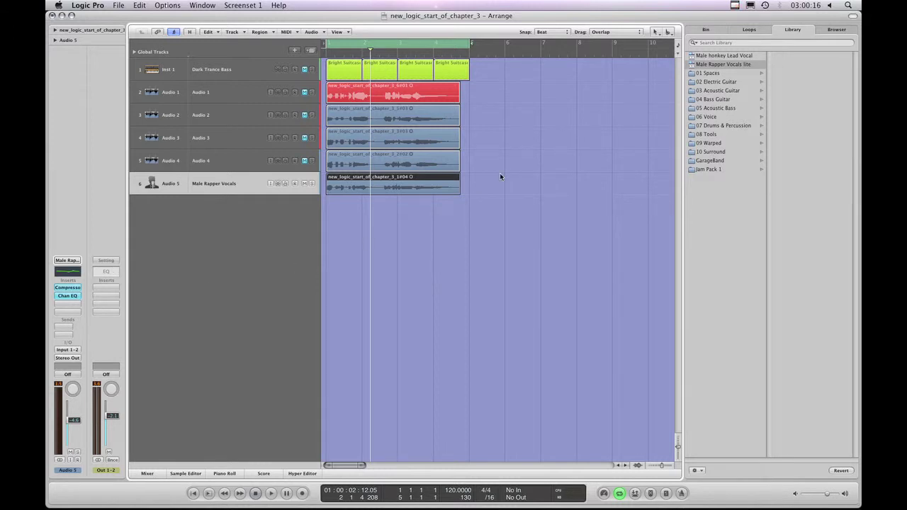
Reopen the dialog for saving the channel strip setting and examine the folder path of its default Track location.
click(77, 264)
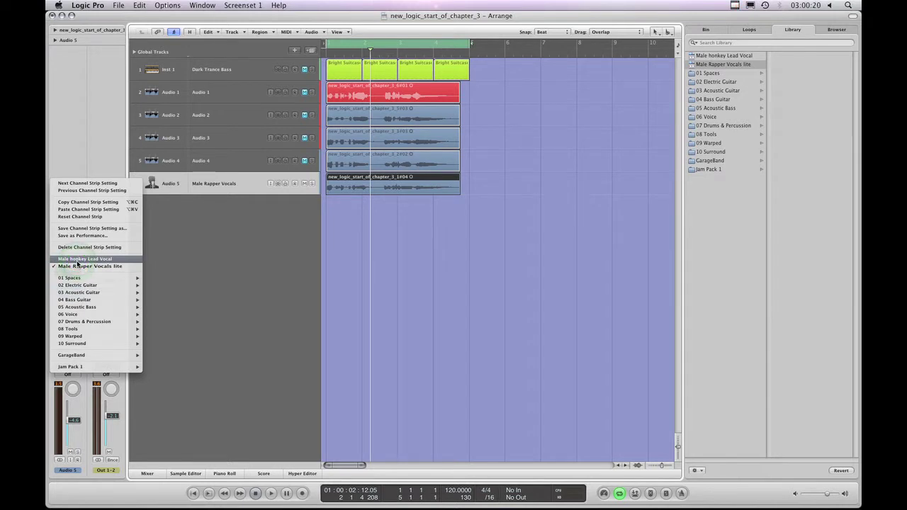
click(116, 229)
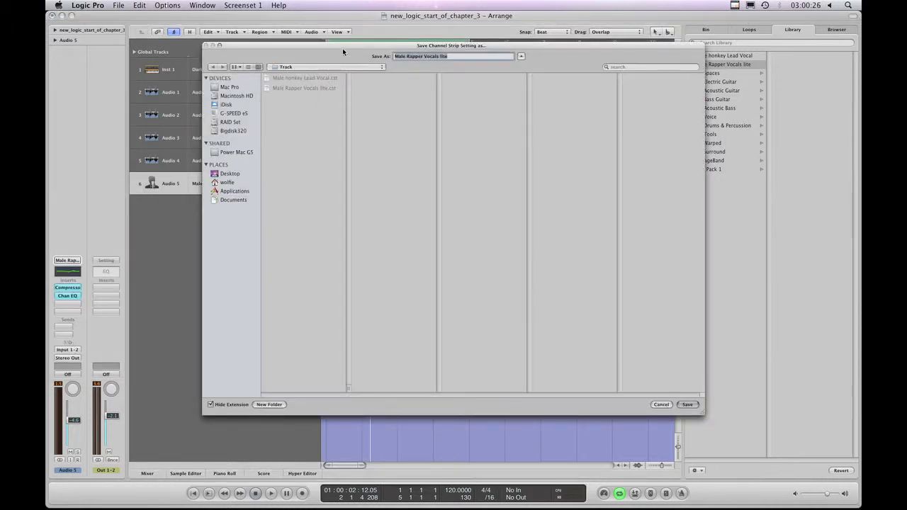
drag(342, 49, 275, 51)
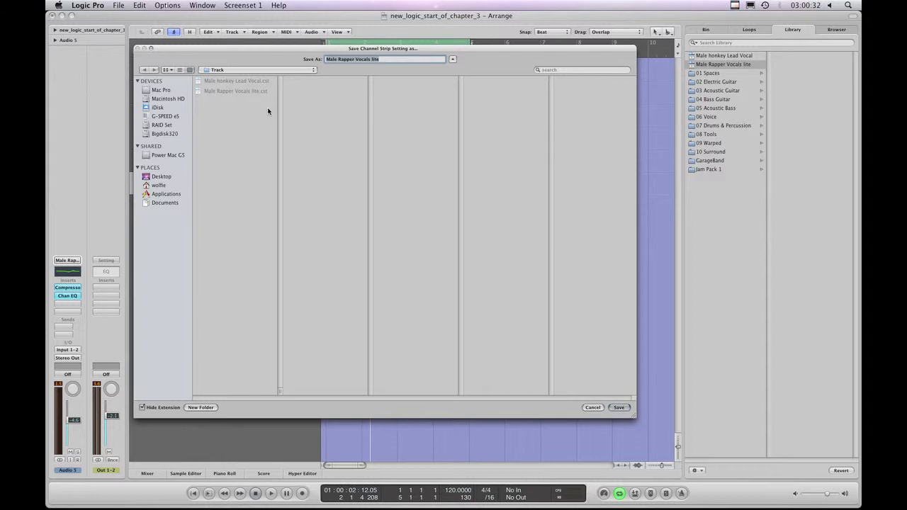
click(272, 71)
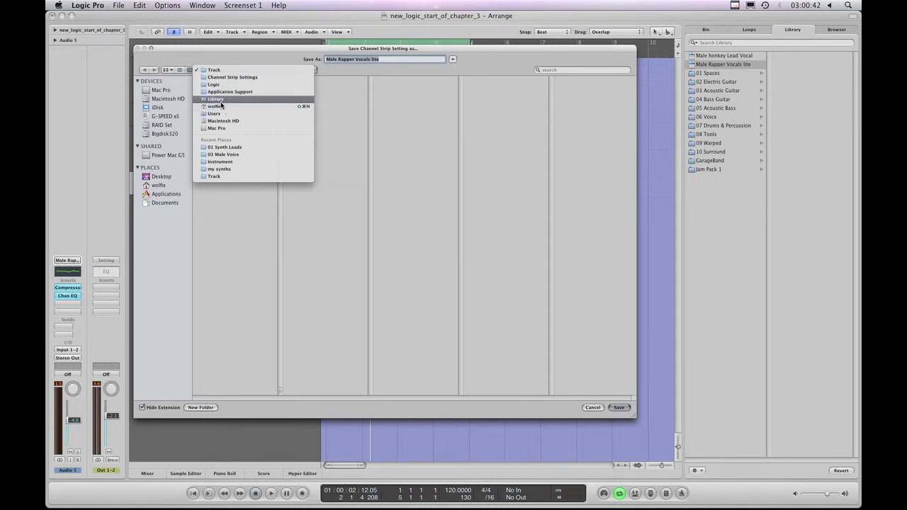
click(248, 64)
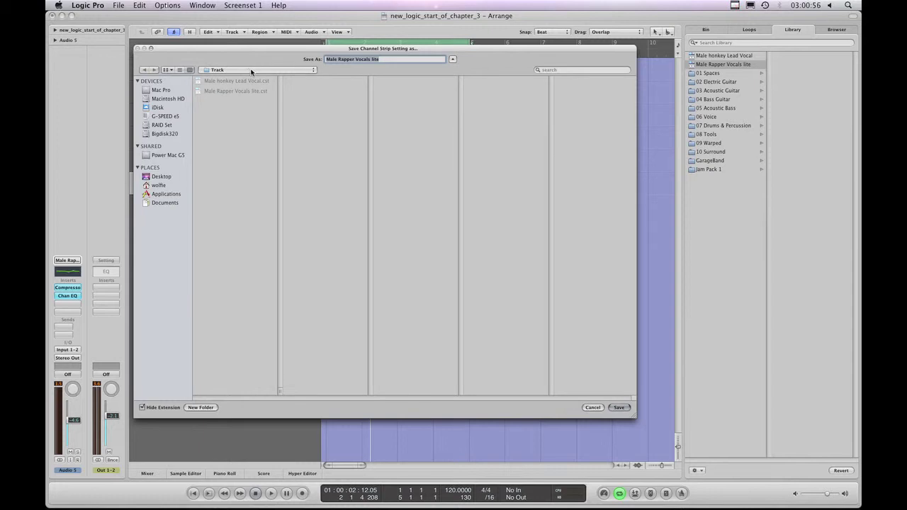
Set the save location to Macintosh HD > Library > Application Support > Logic > Channel Strip Settings > Track.
click(251, 70)
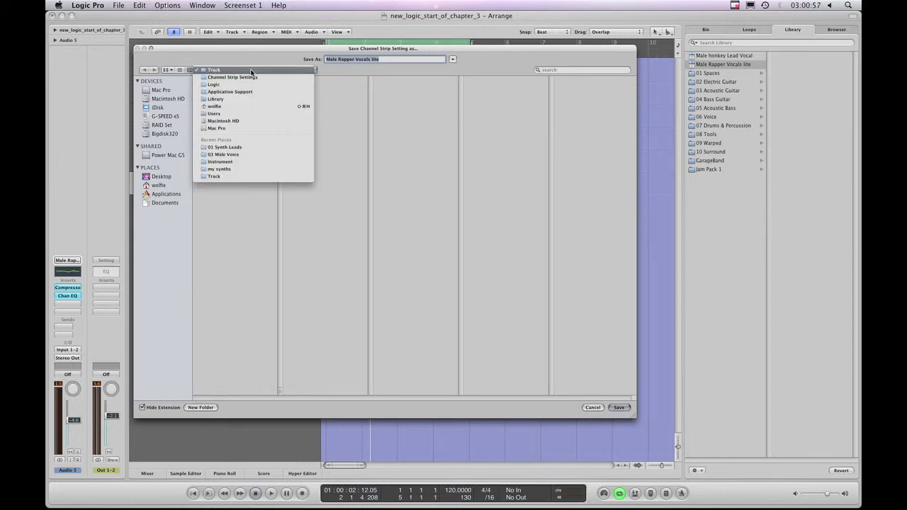
click(244, 120)
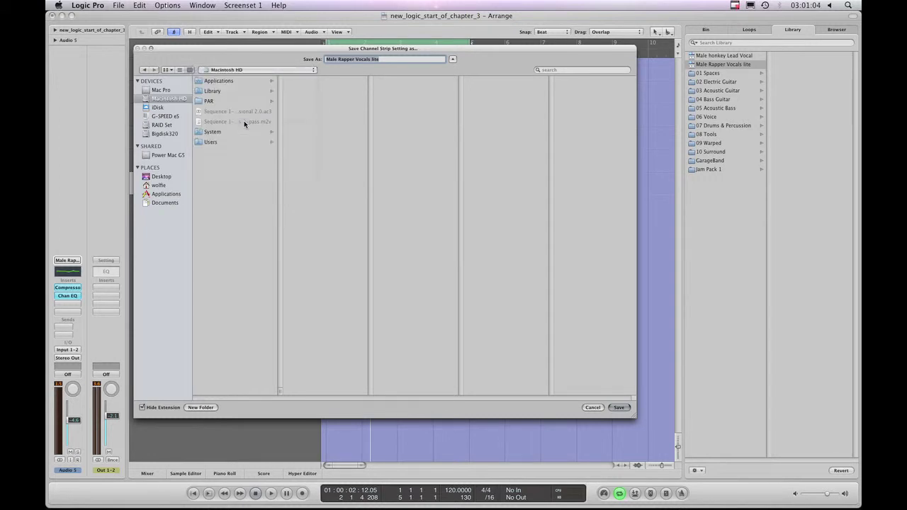
click(211, 93)
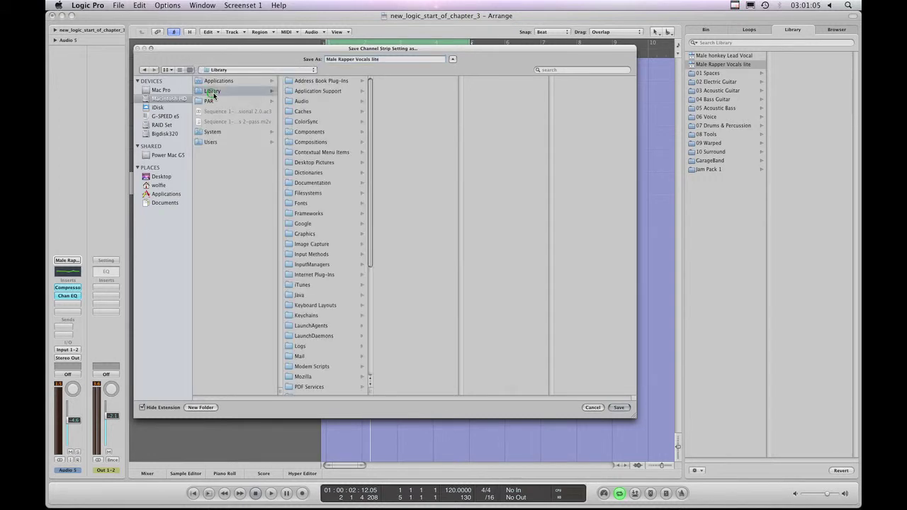
click(309, 91)
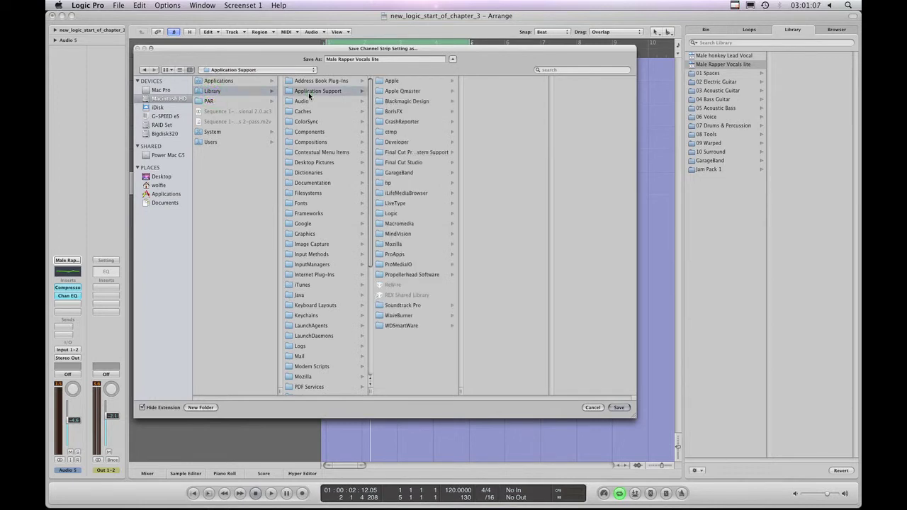
click(394, 213)
click(511, 80)
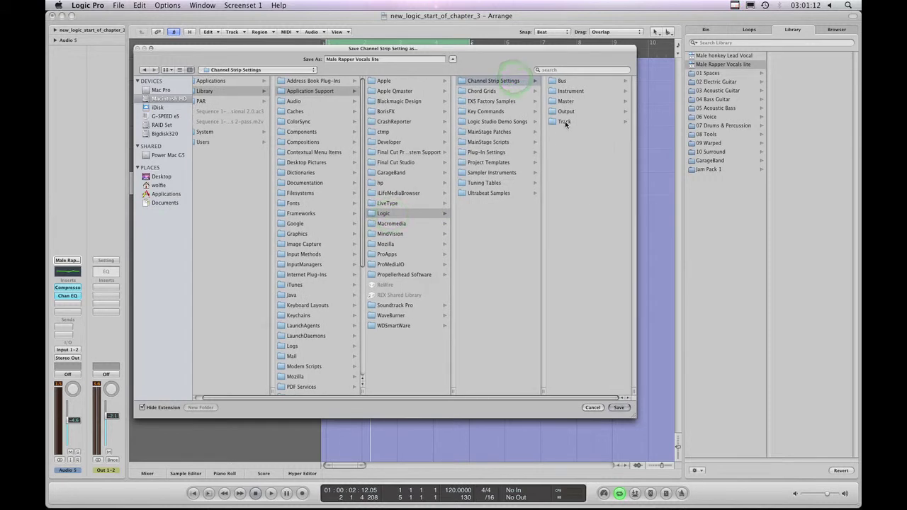
click(557, 121)
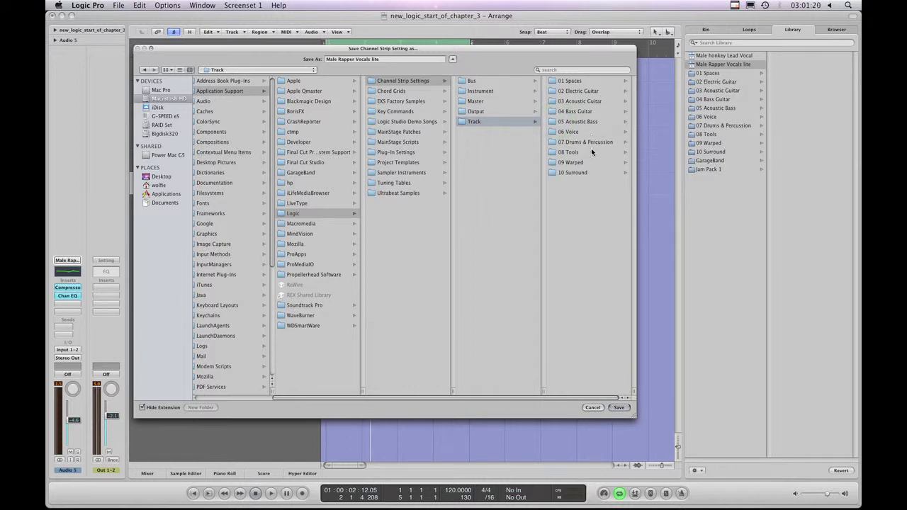
Save "Male Rapper Vocals lite" in the 03 Male Voice folder inside 06 Voice.
click(557, 132)
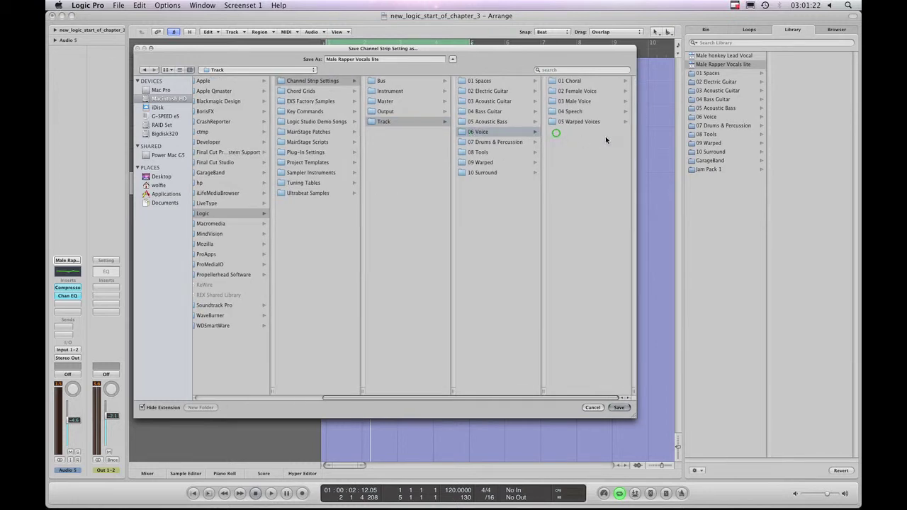
click(556, 101)
click(381, 59)
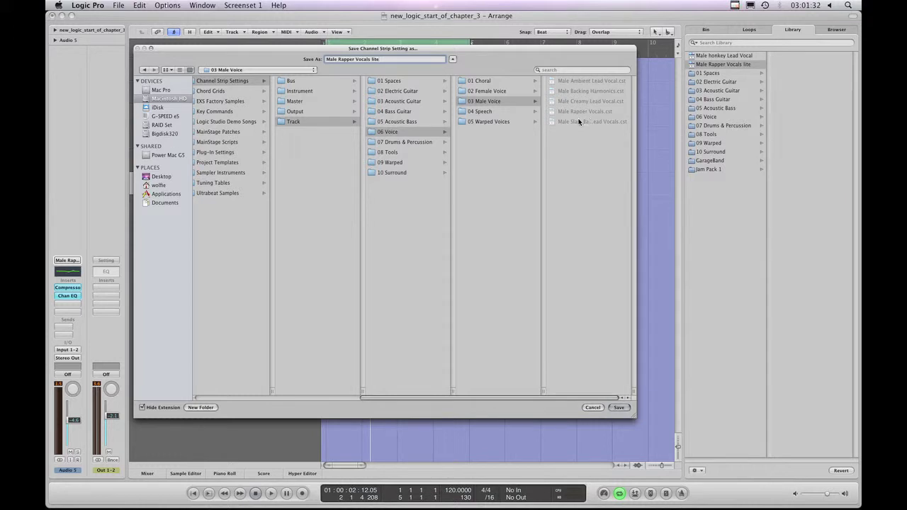
click(617, 408)
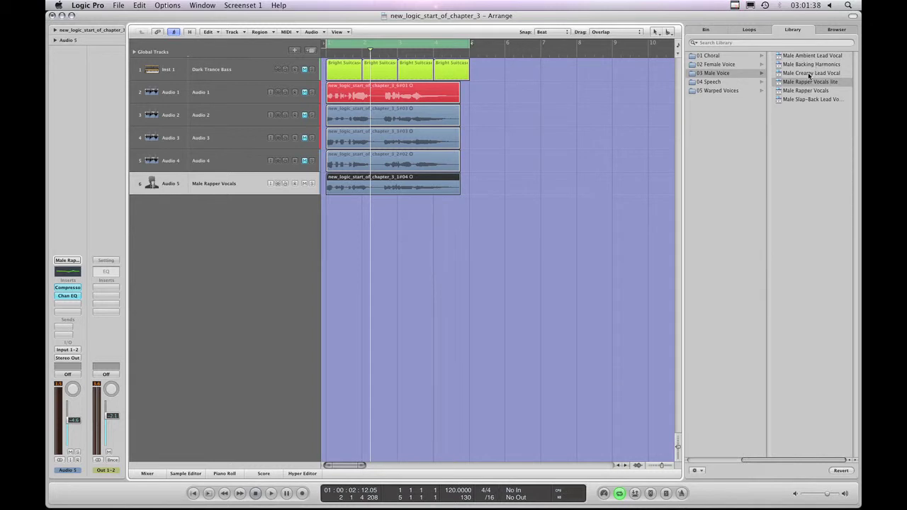
Compare the Male Rapper Vocals and Male Rapper Vocals lite settings on Audio 5 during playback, finishing with the lite version loaded.
click(271, 493)
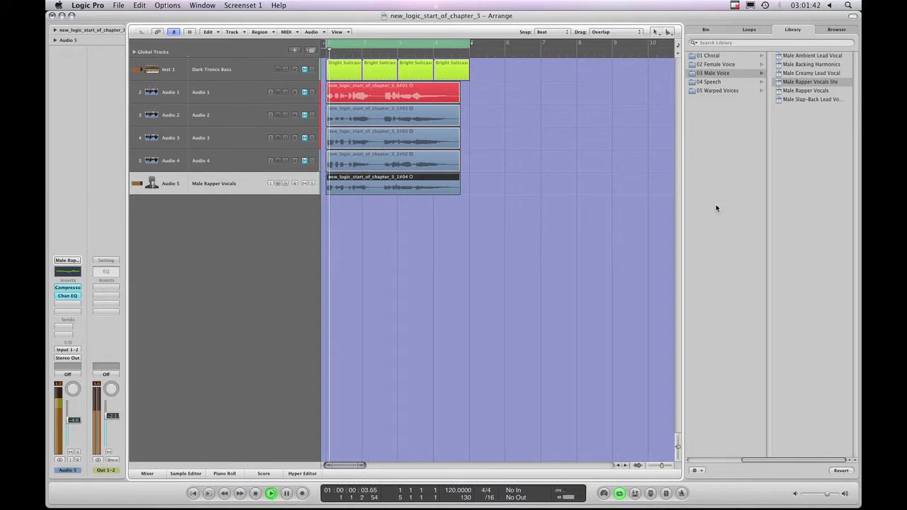
click(813, 90)
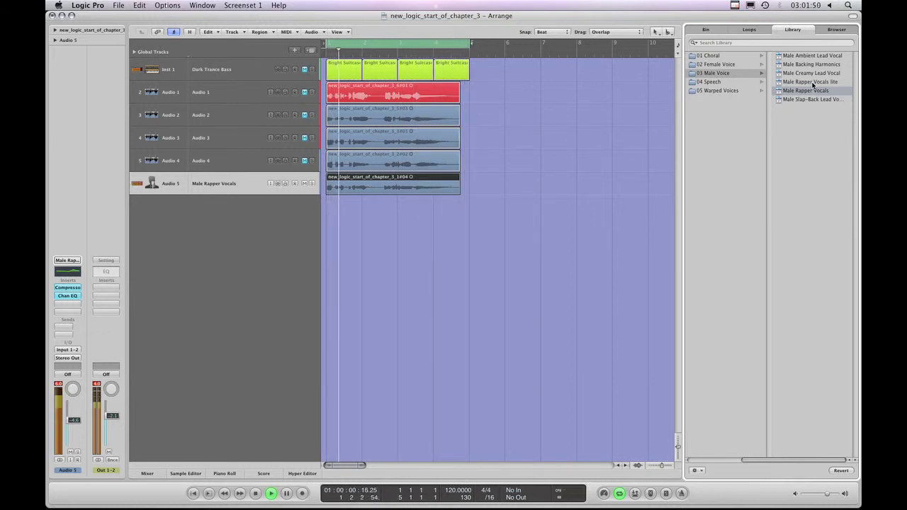
click(813, 83)
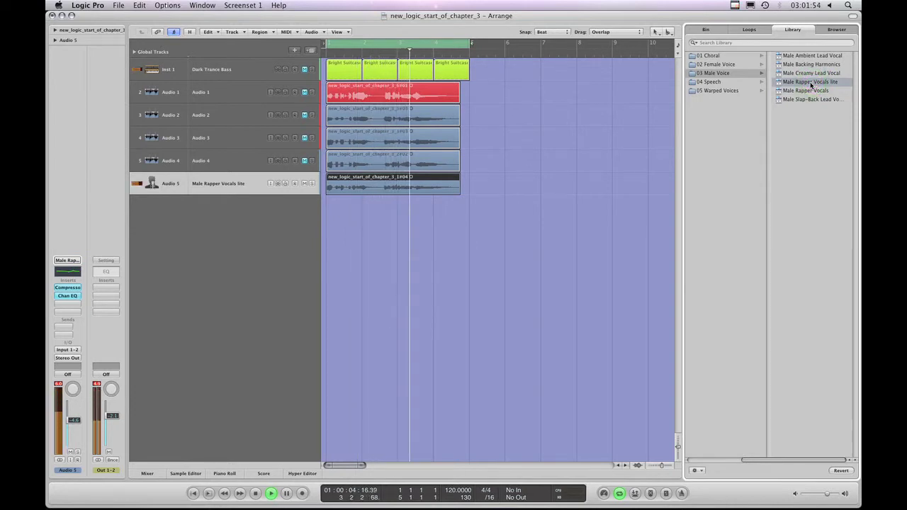
click(256, 493)
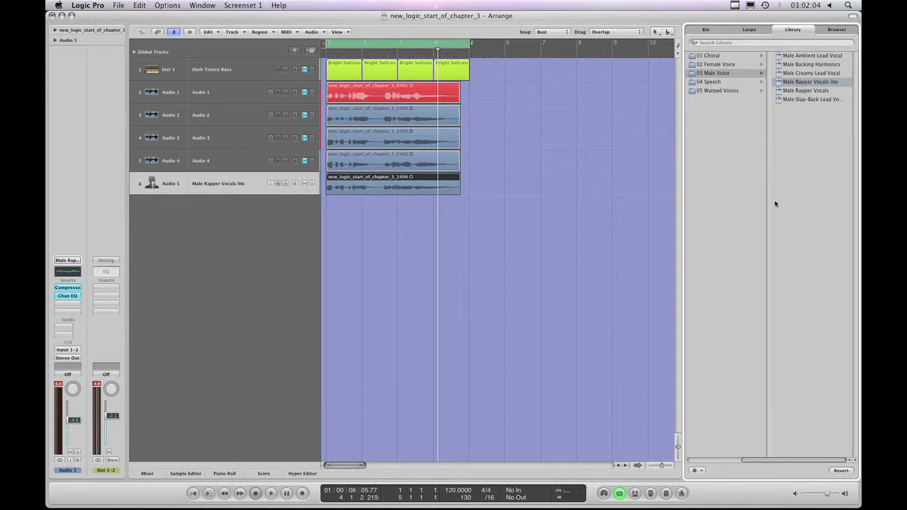
click(699, 461)
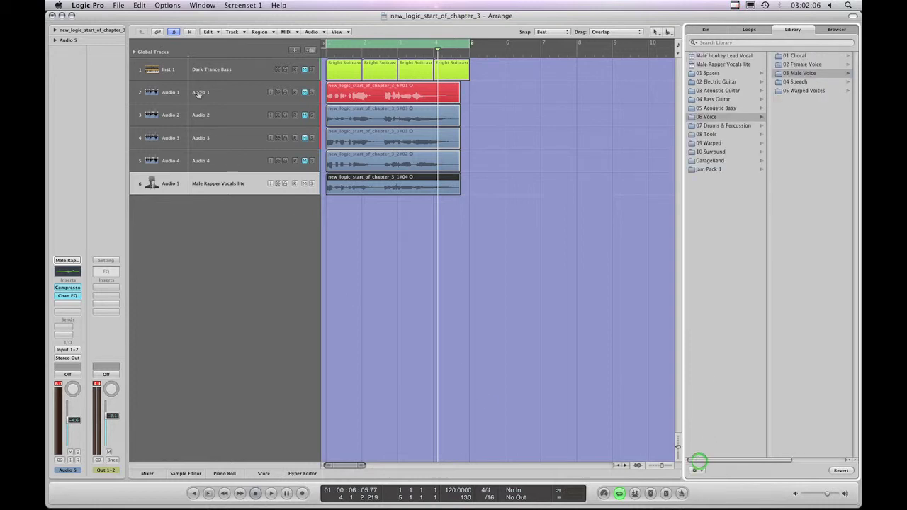
Load the Classic Trance setting from 01 Synth Leads on Inst 1 and listen to it with Audio 5 muted.
click(213, 71)
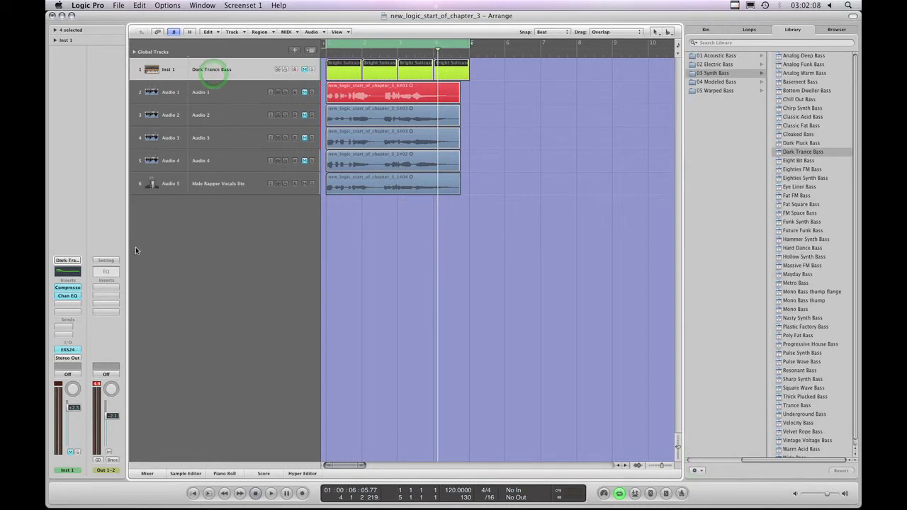
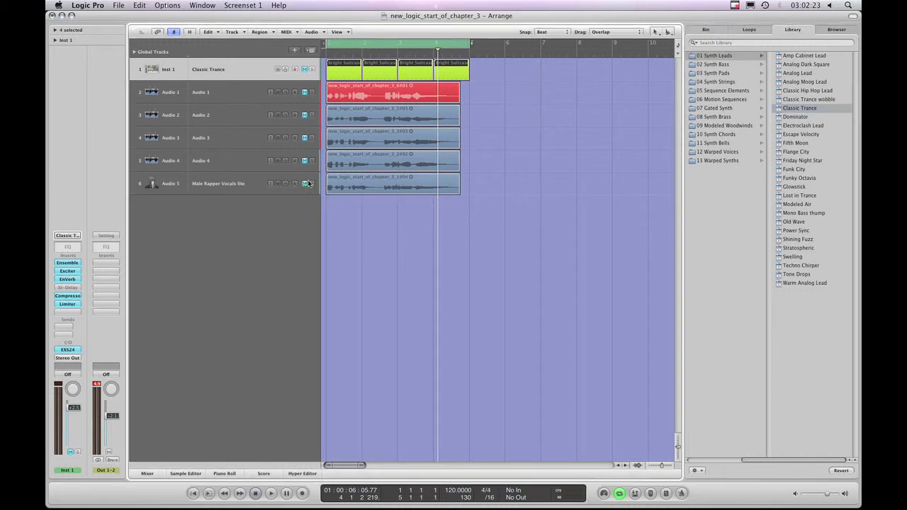
click(271, 493)
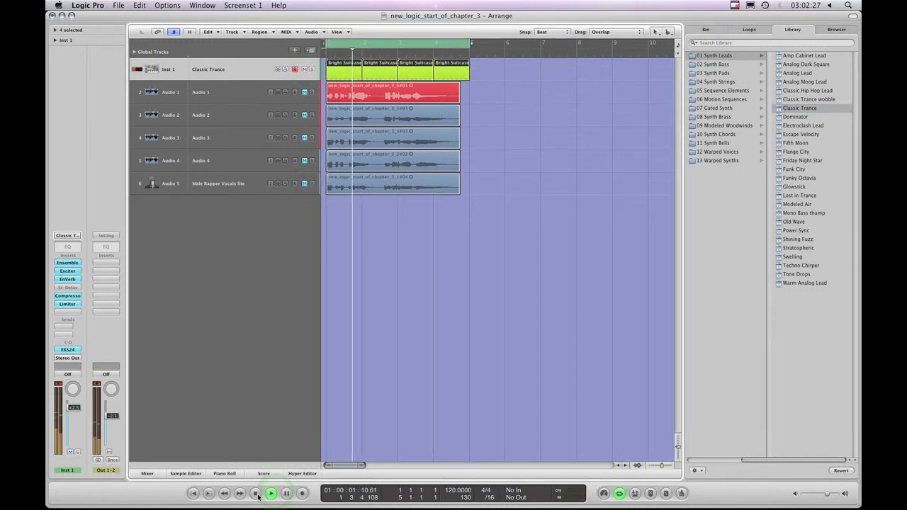
click(256, 493)
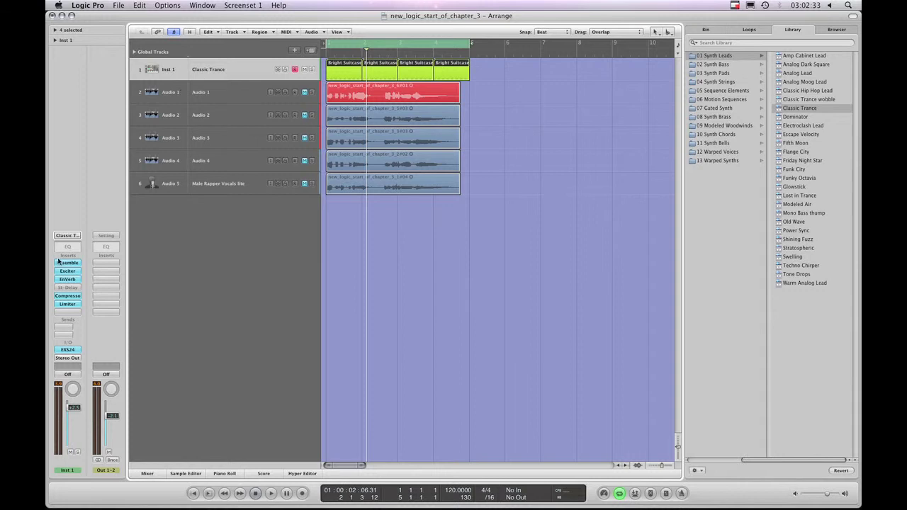
Inspect the EXS24 instrument on the Inst 1 channel strip and play the original Classic Trance sound again.
click(67, 349)
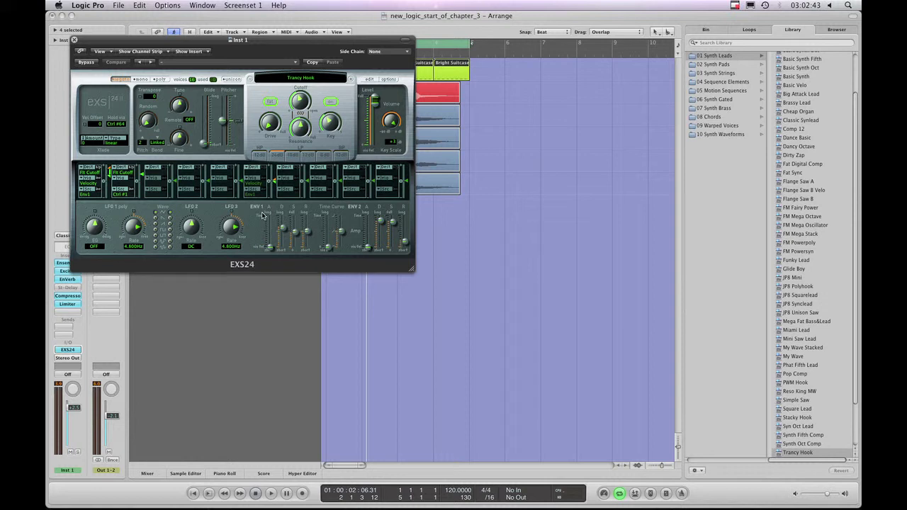
click(74, 41)
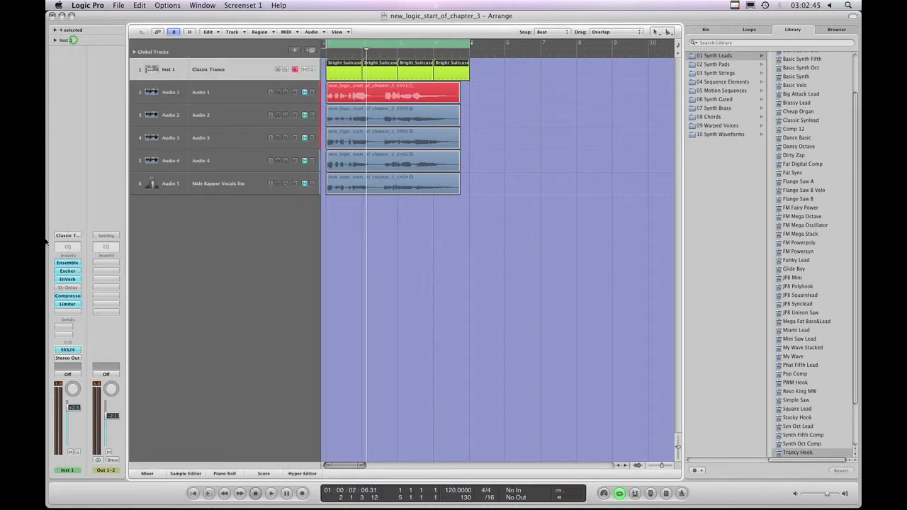
click(255, 493)
click(271, 494)
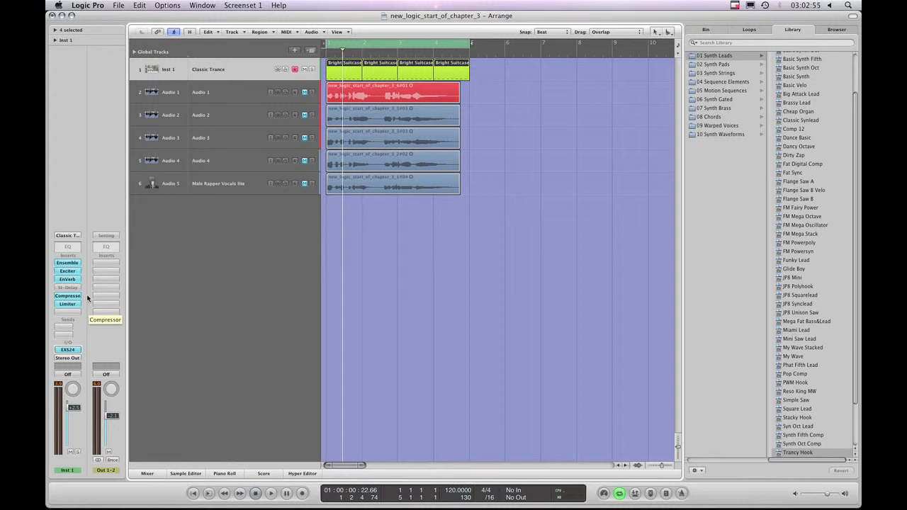
Set the Inst 1 Ensemble effect's intensities to 77% for LFO1, 83% for LFO2 and 64% for Random, with Mix at 62%.
click(68, 263)
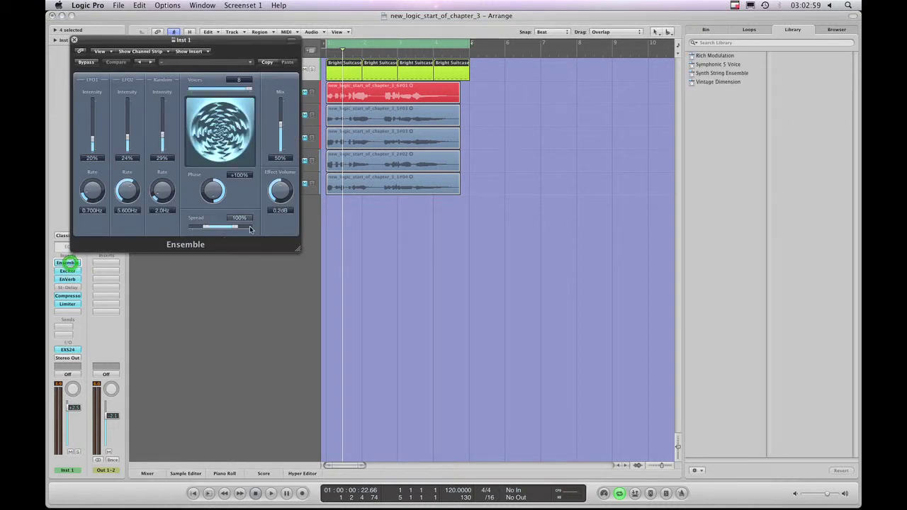
drag(91, 141, 129, 108)
drag(163, 134, 164, 116)
drag(281, 122, 281, 107)
Raise the Ensemble rates to 8.300 Hz for LFO1, 10.700 Hz for LFO2 and 7.7 Hz for Random, and close the effect.
drag(93, 189, 83, 86)
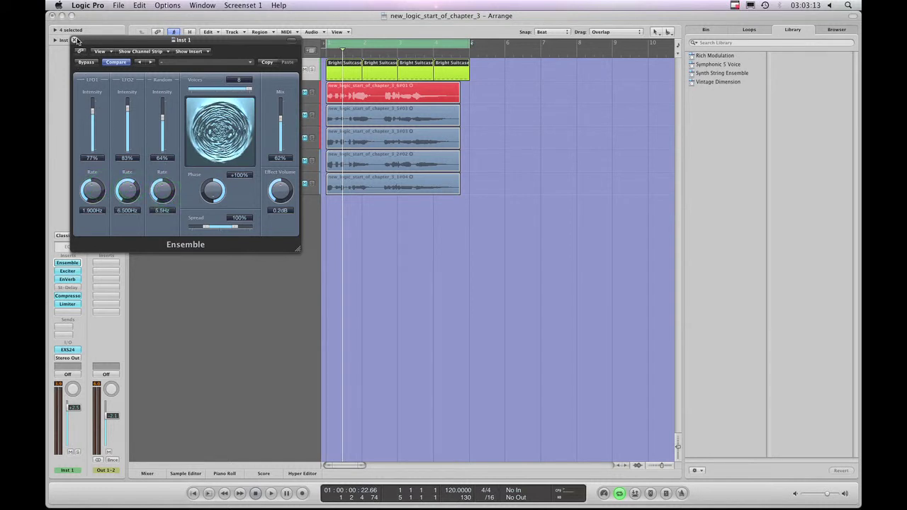
click(95, 188)
click(128, 190)
click(161, 190)
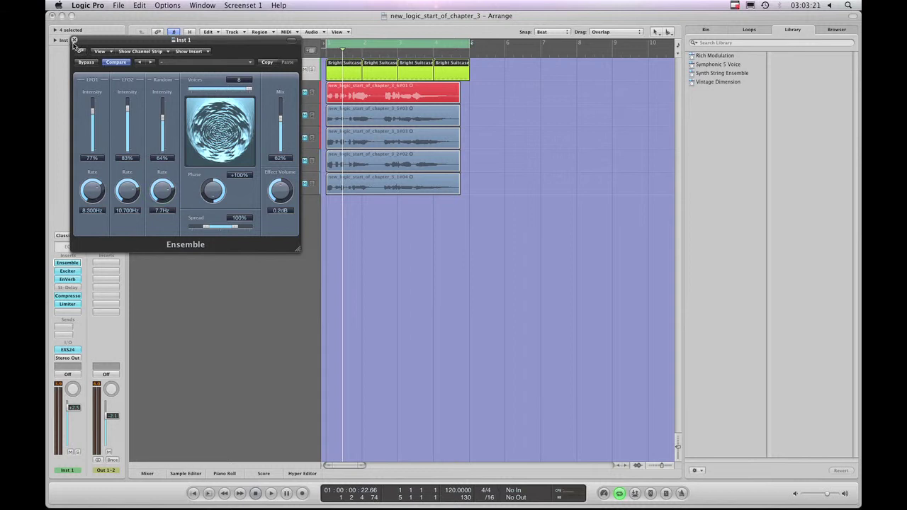
click(74, 41)
Play Inst 1 from the start to hear the modified Ensemble effect, and return the playhead to the beginning.
click(256, 493)
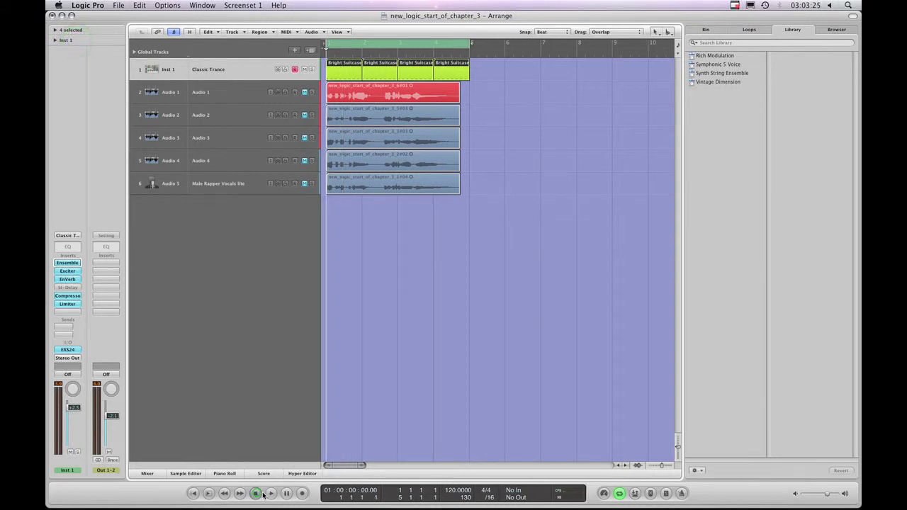
click(275, 494)
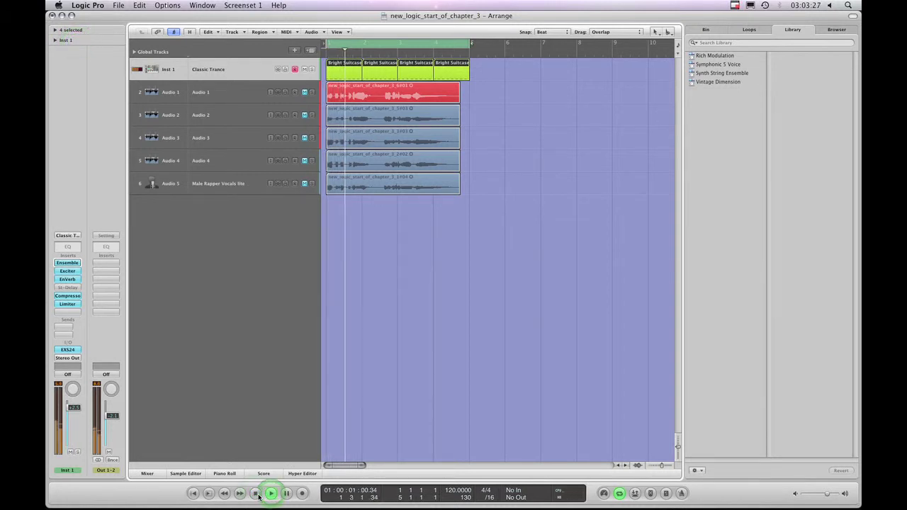
click(255, 494)
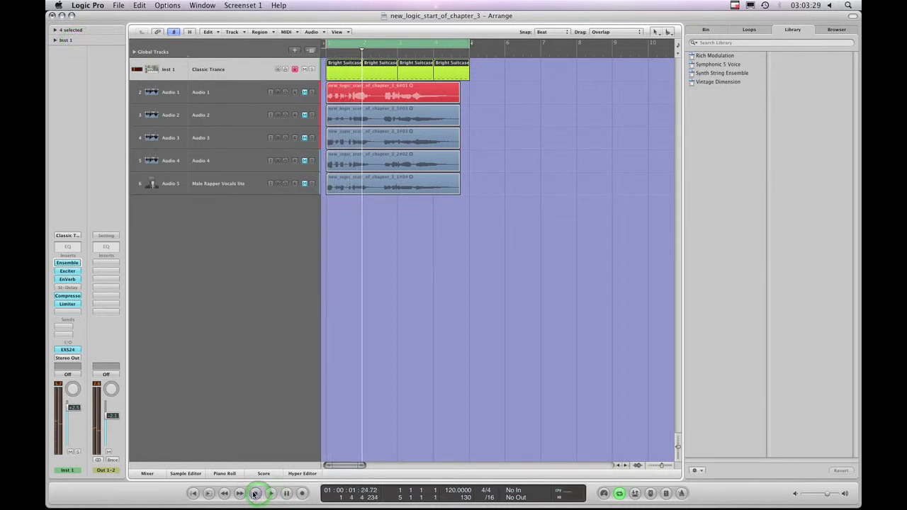
click(255, 494)
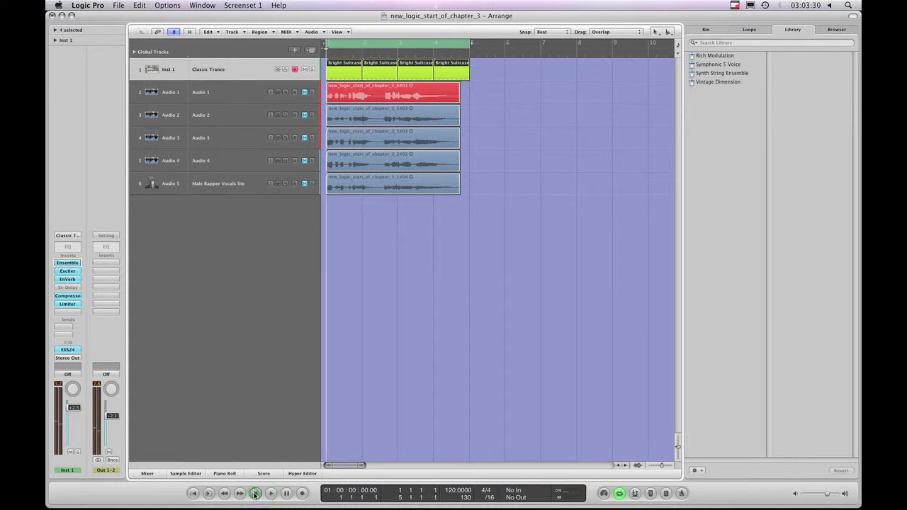
Open the dialog for saving the Inst 1 channel strip setting and examine the folder path of its default Instrument location.
click(77, 241)
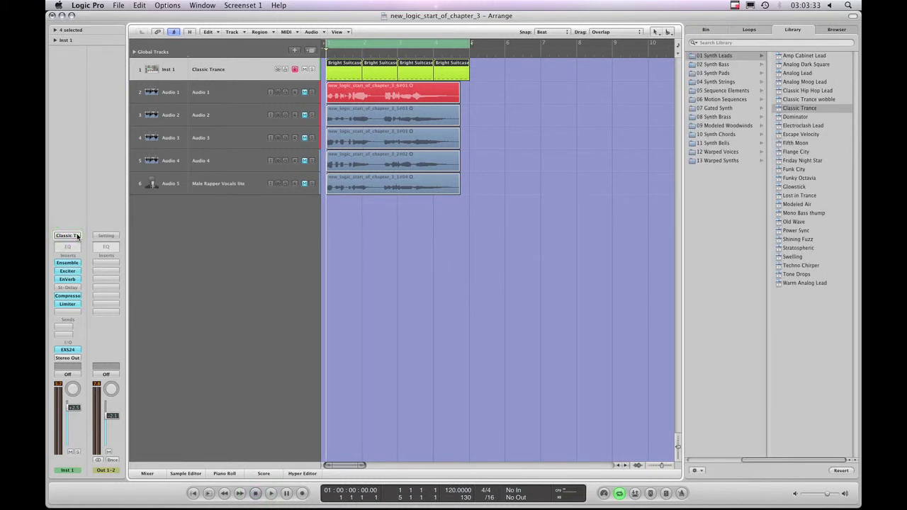
click(77, 237)
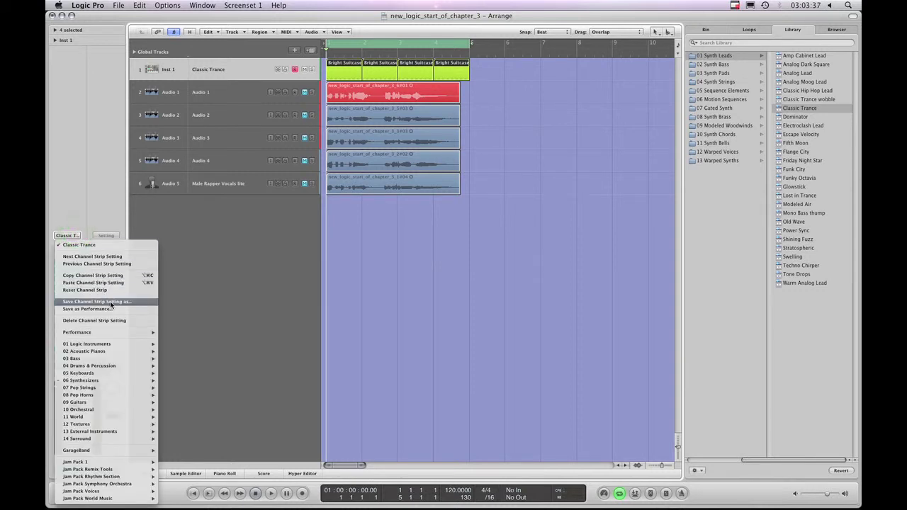
click(110, 302)
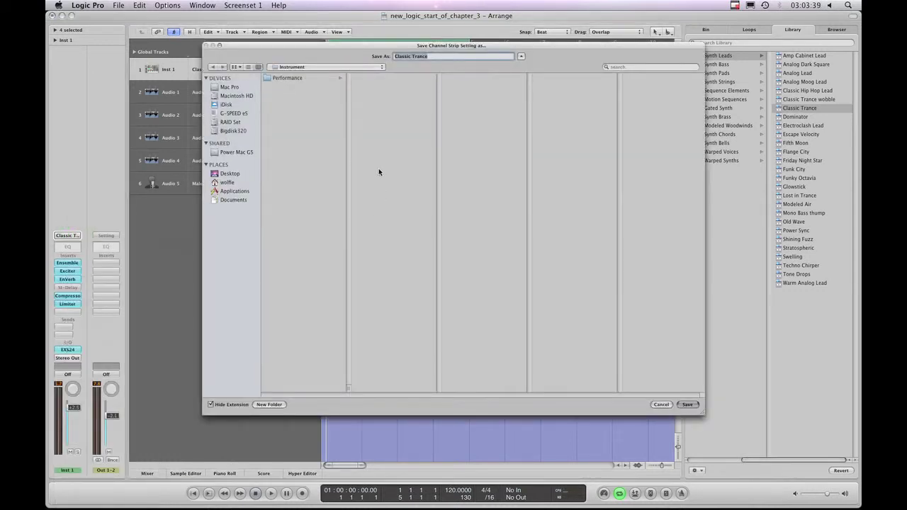
click(353, 68)
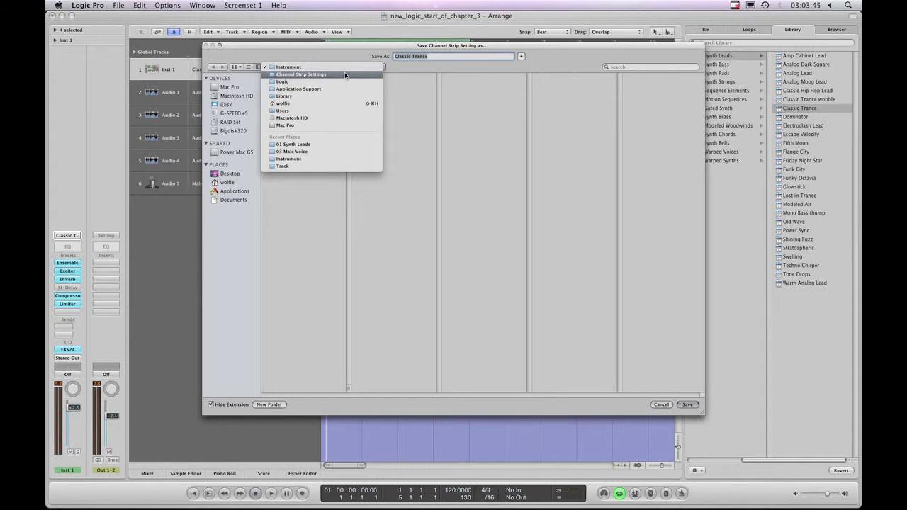
click(300, 67)
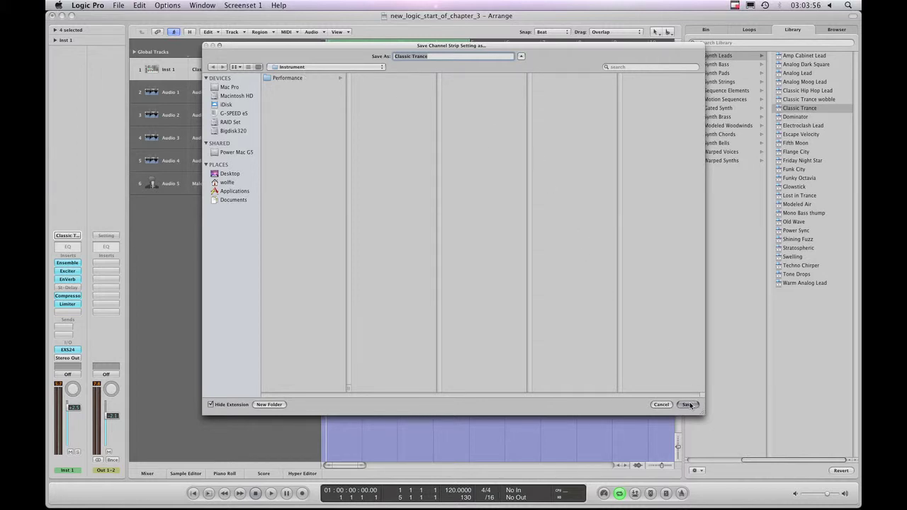
Save the channel strip setting as "Classic Trance wierd" in the default Instrument folder.
click(439, 59)
text(weird)
key(BackSpace)
text(erd)
click(686, 404)
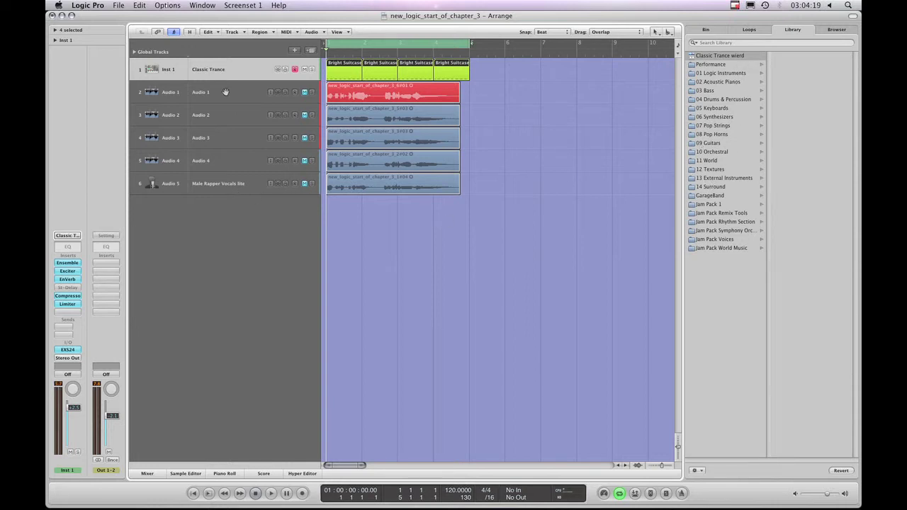
Reopen the dialog for saving the channel strip setting and create a folder named "my synths" inside the Instrument folder.
click(70, 236)
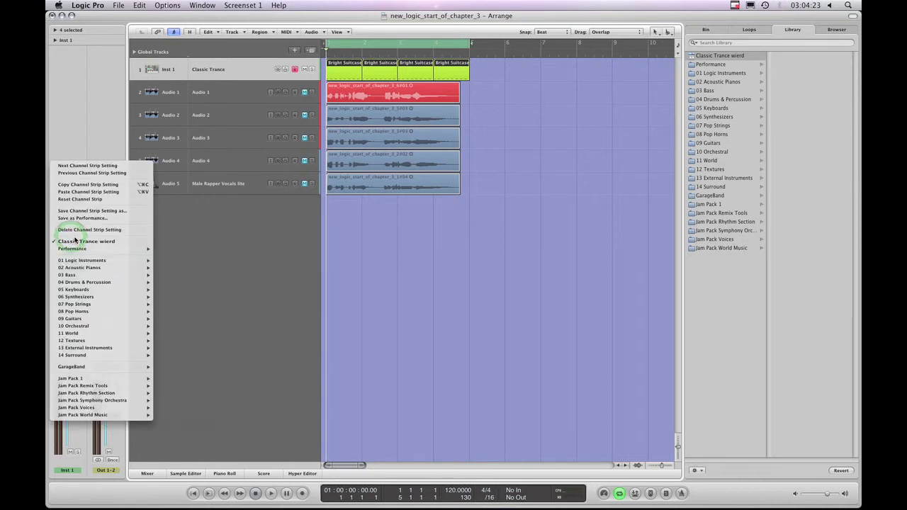
click(96, 211)
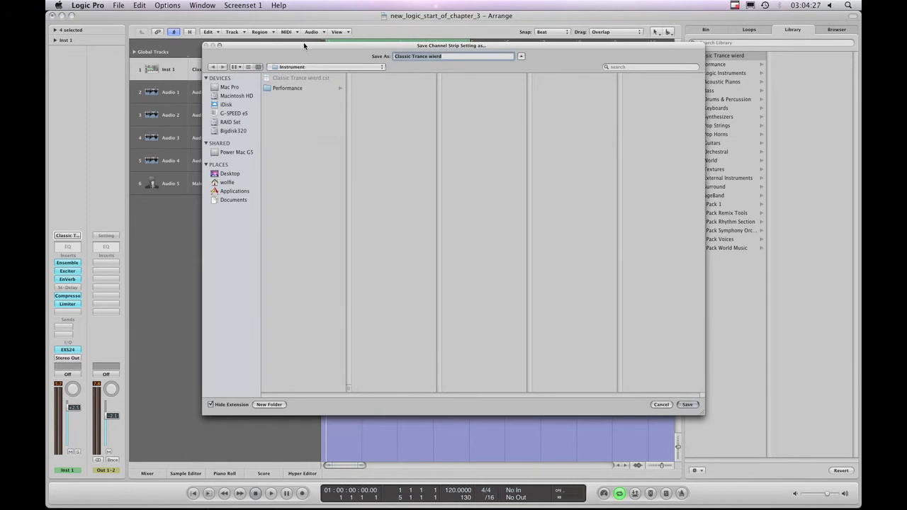
drag(306, 45, 294, 57)
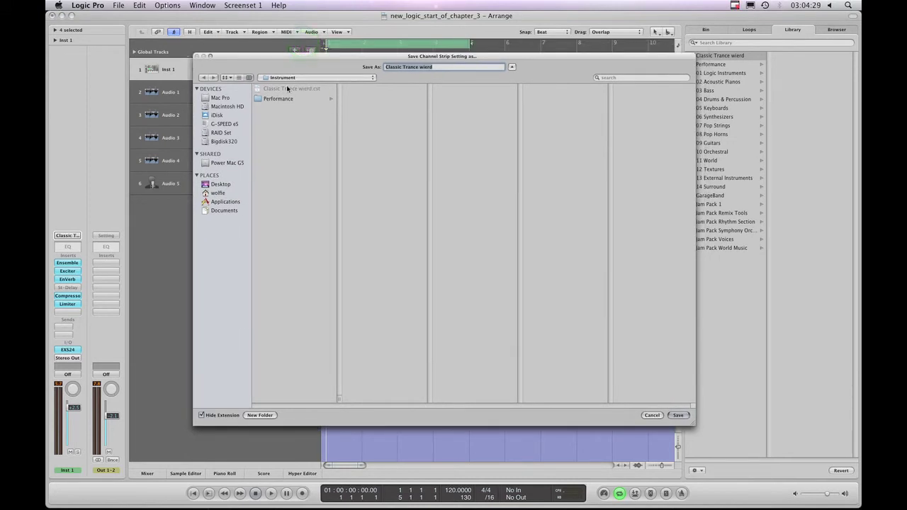
click(291, 136)
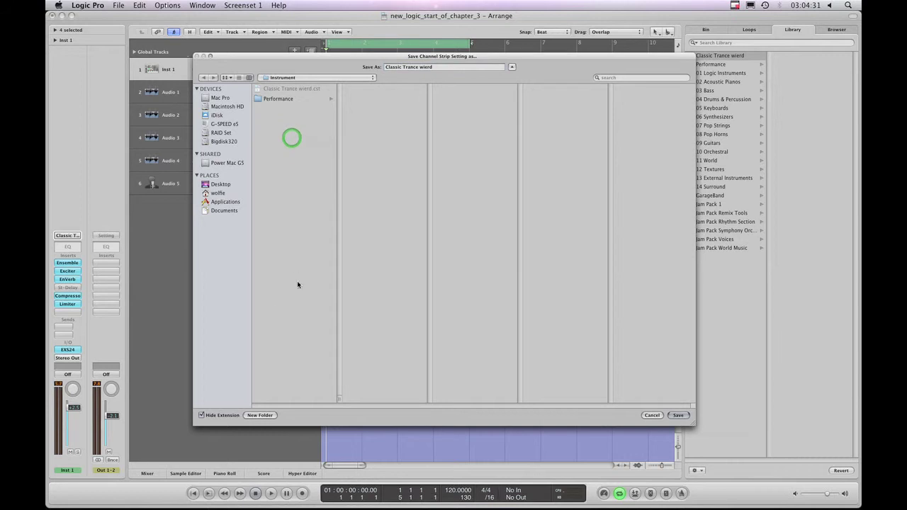
click(275, 415)
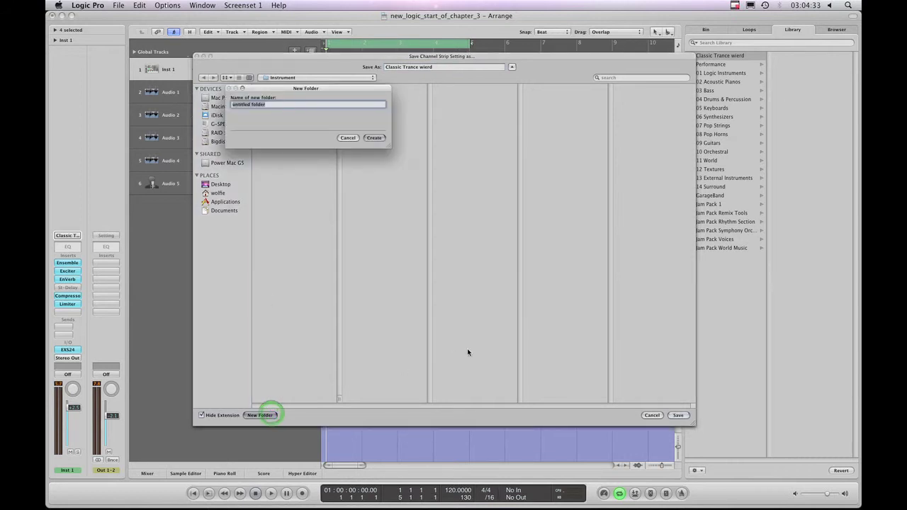
text(my sym)
text(ths)
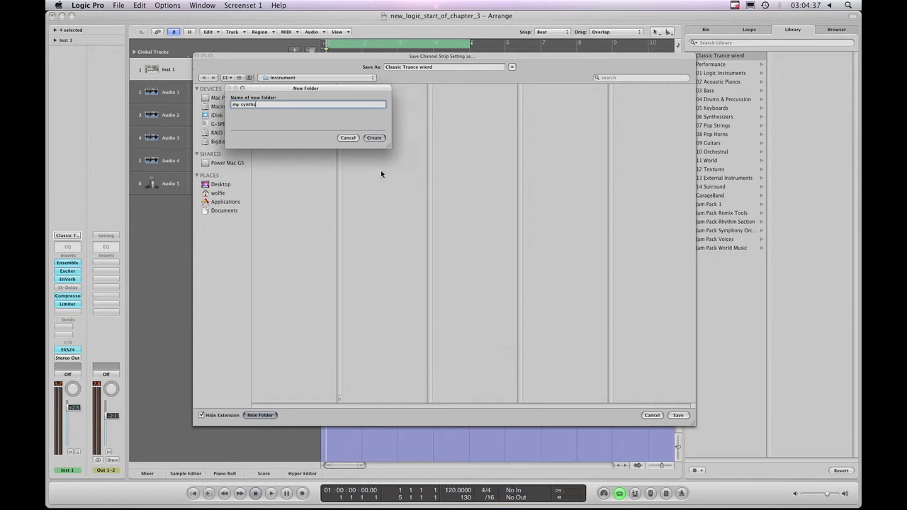
click(374, 137)
Save the "Classic Trance wierd" setting in the my synths folder.
click(278, 98)
click(435, 69)
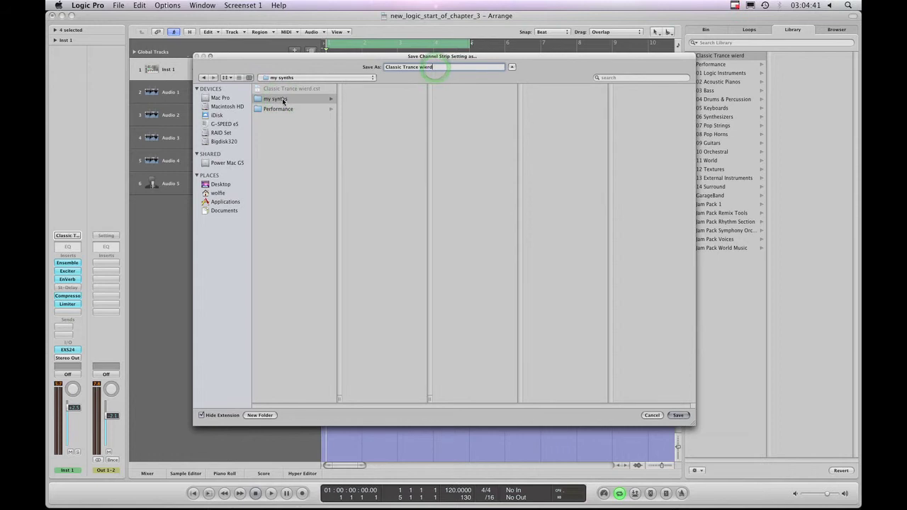
click(682, 419)
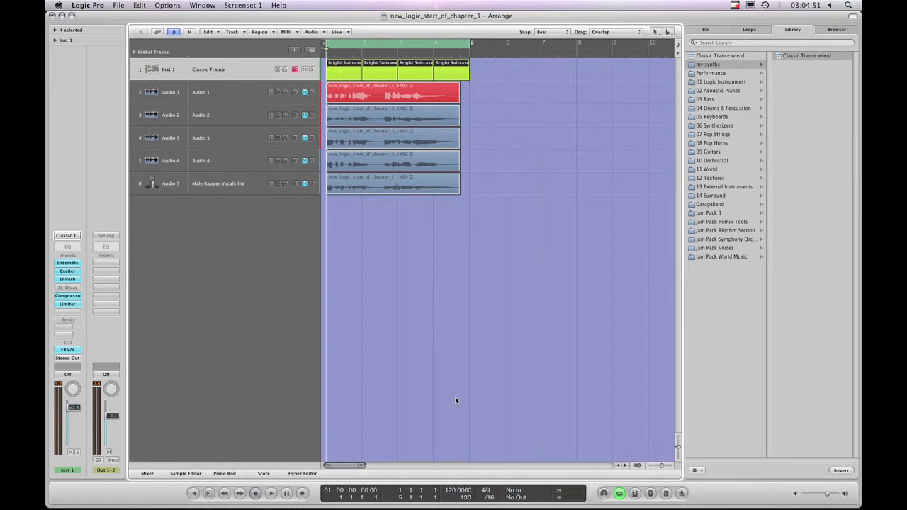
Compare the edited sound on Inst 1 with the original Classic Trance setting from 06 Synthesizers > 01 Synth Leads during playback.
click(272, 493)
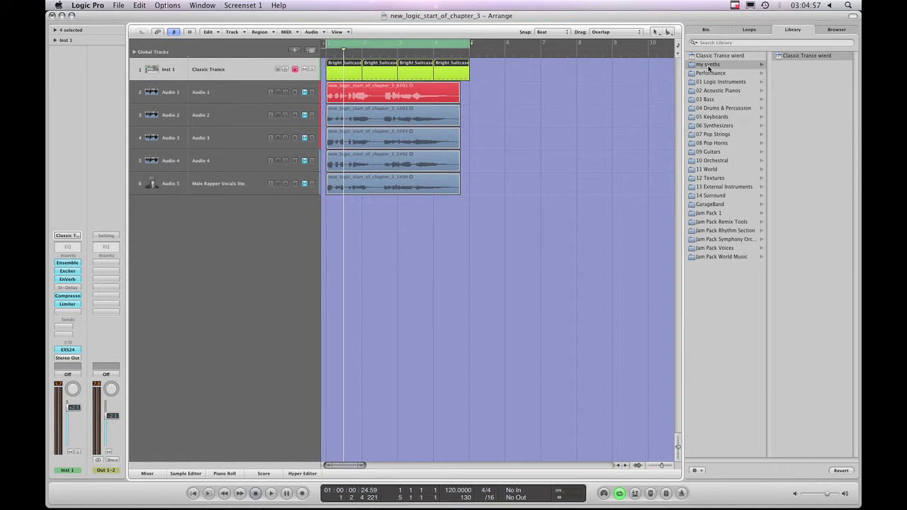
click(716, 126)
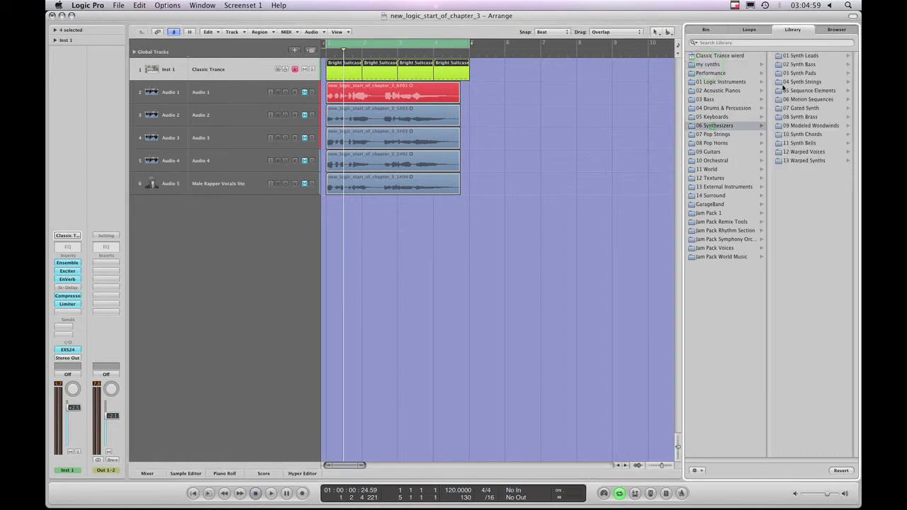
click(797, 56)
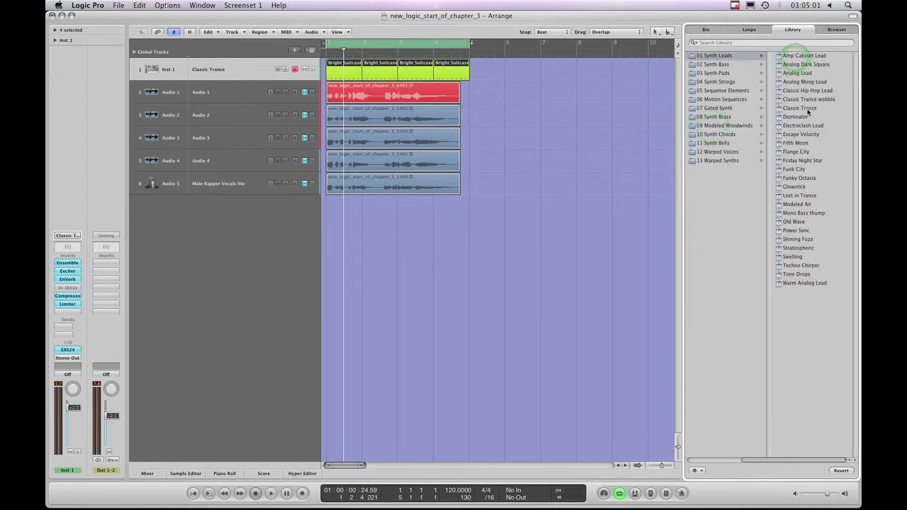
click(807, 110)
click(263, 494)
click(256, 493)
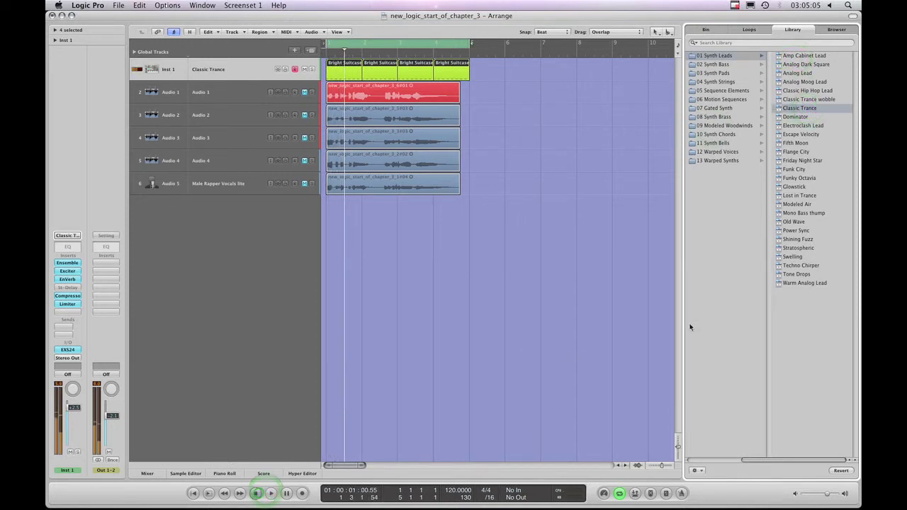
Load Classic Trance wierd from the my synths folder on Inst 1 and play it back.
click(700, 457)
click(699, 457)
click(791, 56)
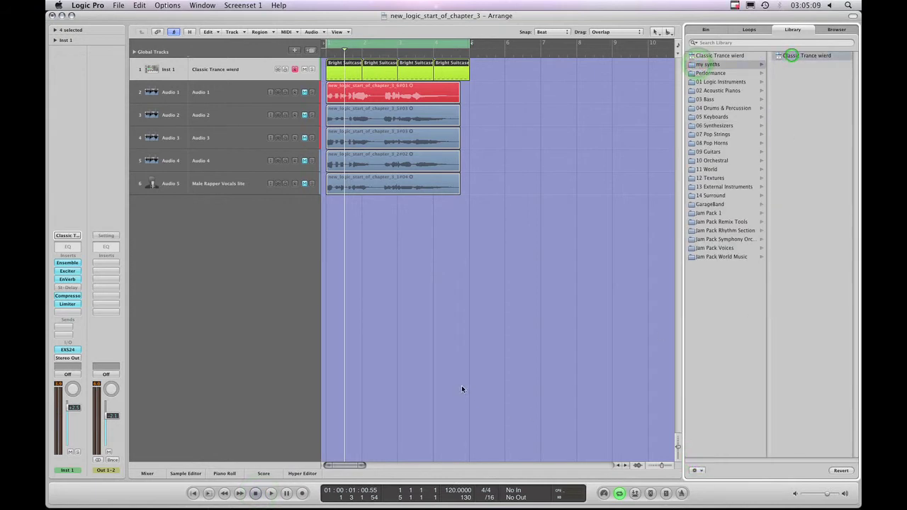
click(271, 494)
click(256, 493)
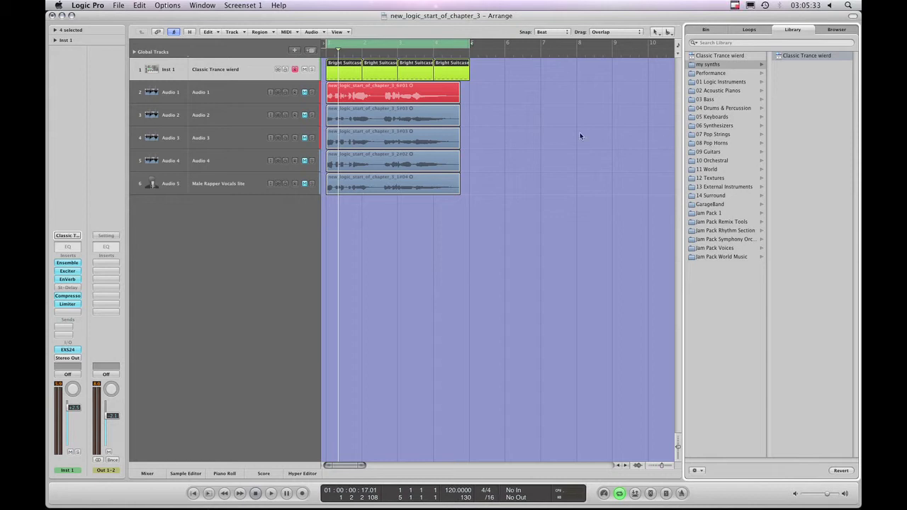
Start saving the Inst 1 channel strip setting and browse to Macintosh HD > Library > Application Support > Logic > Channel Strip Settings > Instrument.
click(68, 235)
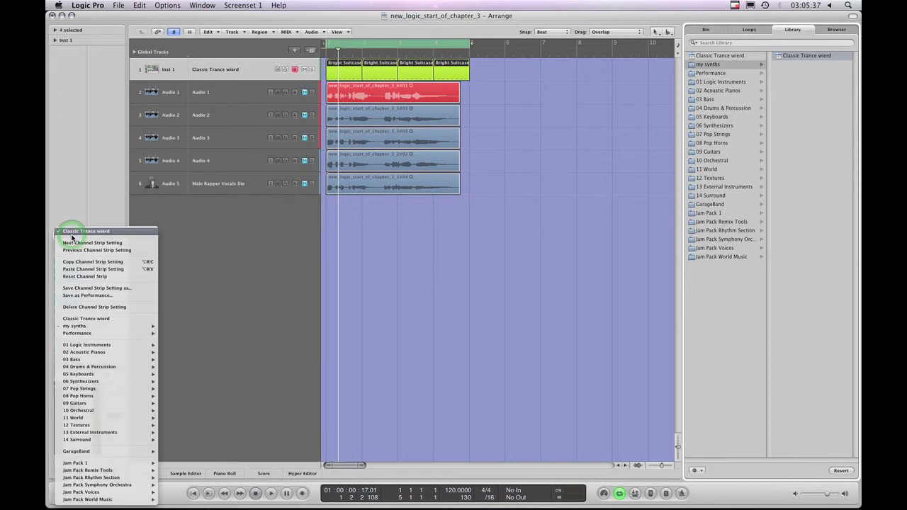
click(112, 289)
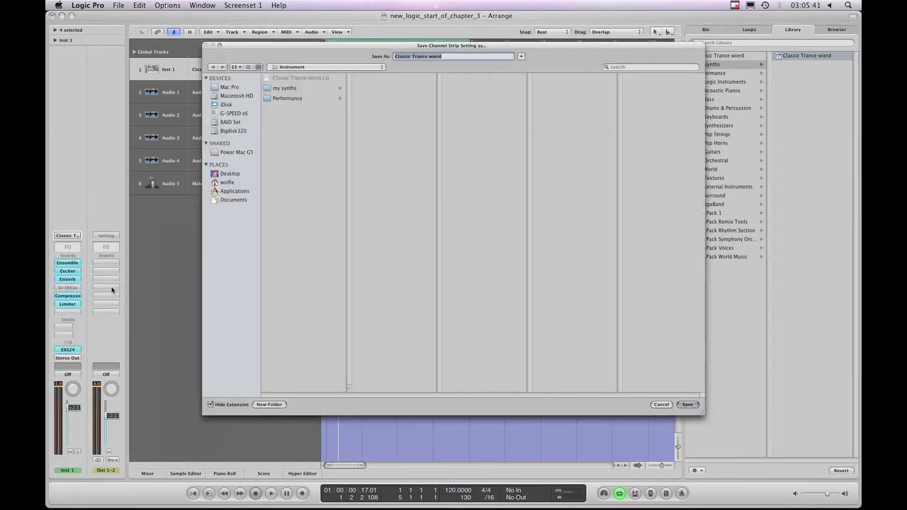
click(305, 71)
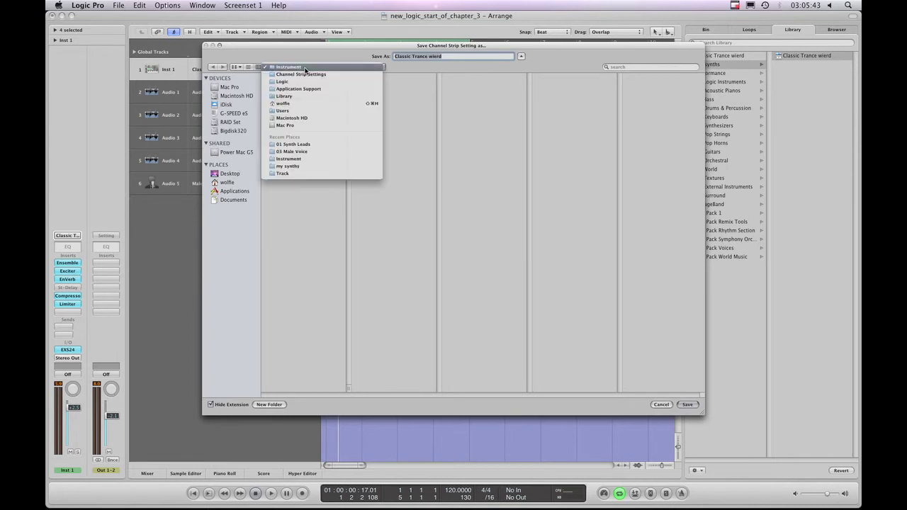
click(292, 117)
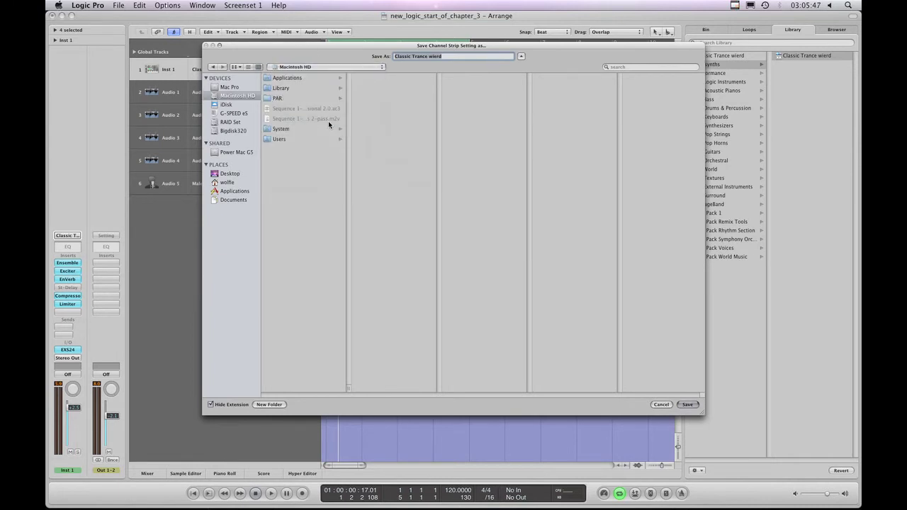
click(279, 87)
click(386, 88)
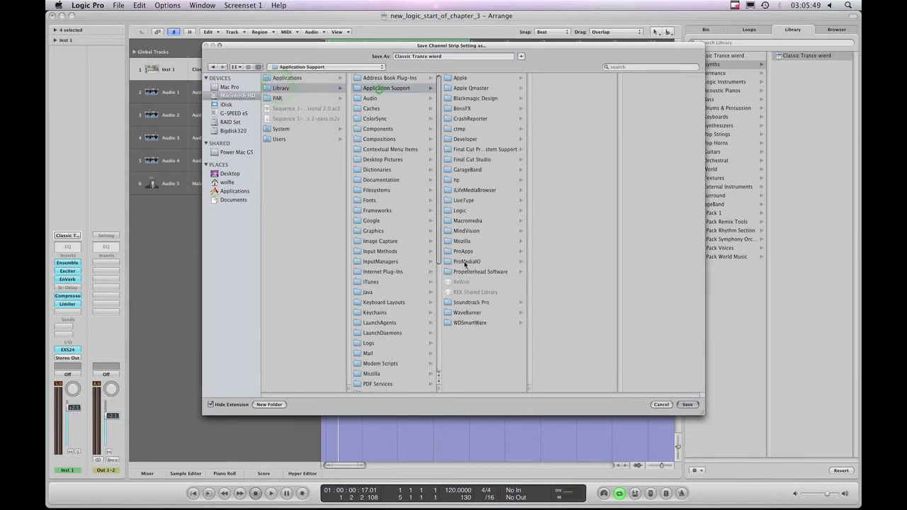
click(458, 211)
click(568, 78)
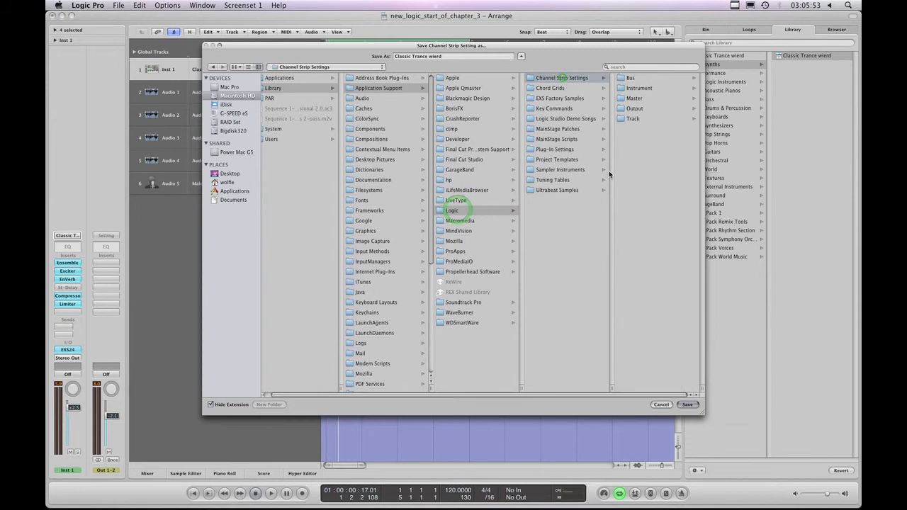
click(628, 88)
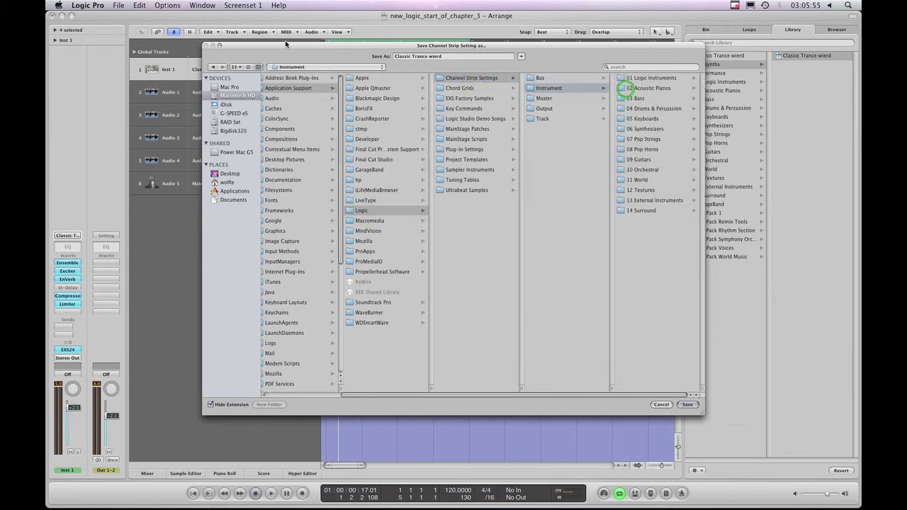
Save the channel strip setting as "Classic Trance wierd" in the 06 Synthesizers > 01 Synth Leads folder.
drag(285, 43, 179, 49)
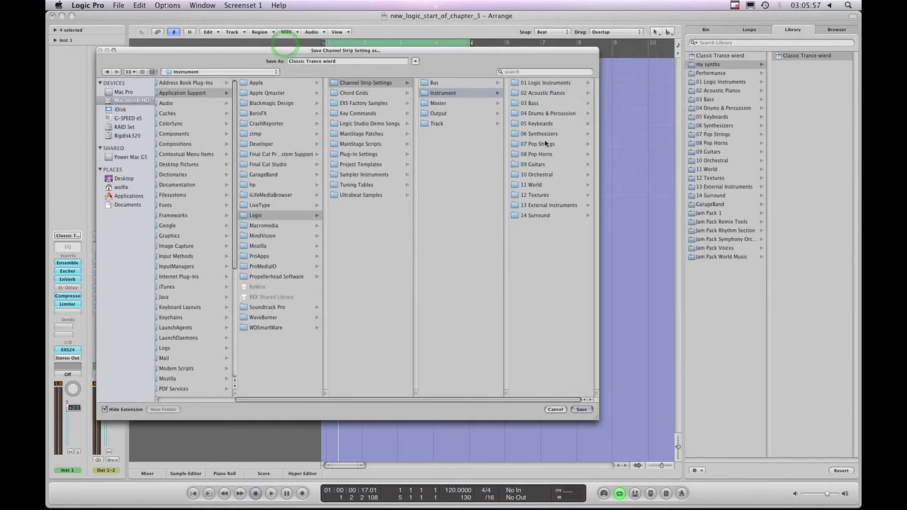
click(531, 136)
click(532, 82)
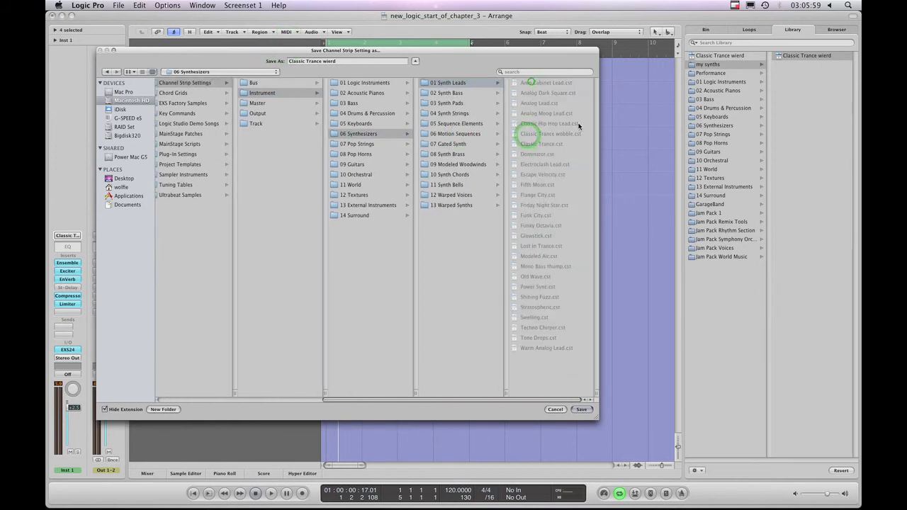
click(346, 62)
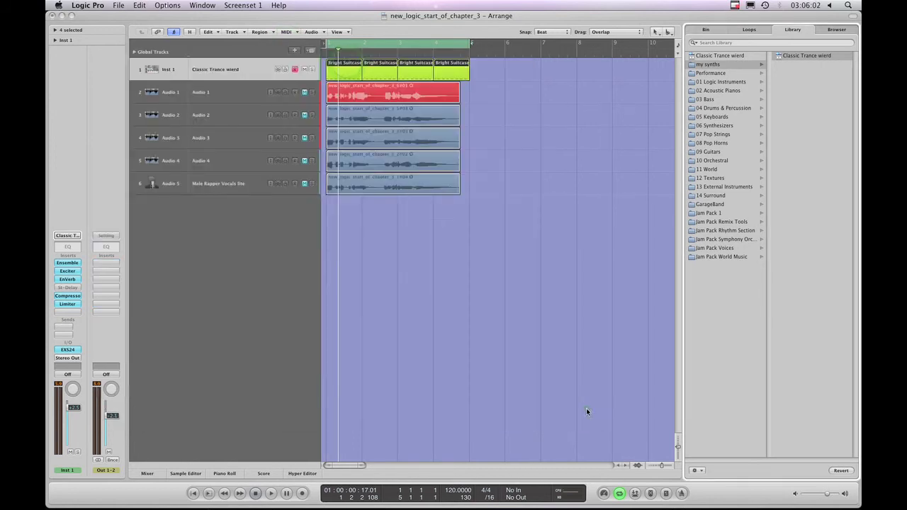
click(582, 408)
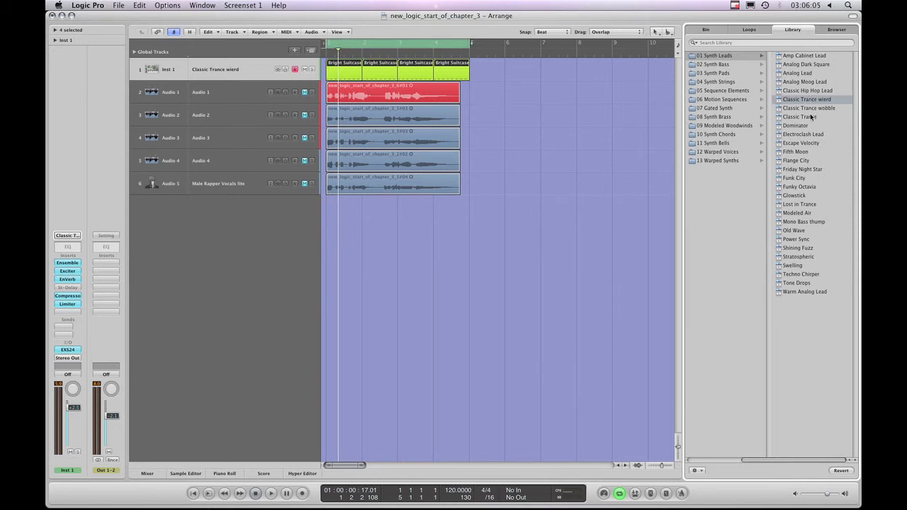
Compare Classic Trance with Classic Trance wierd from 01 Synth Leads on Inst 1 during playback, ending on Classic Trance.
click(811, 116)
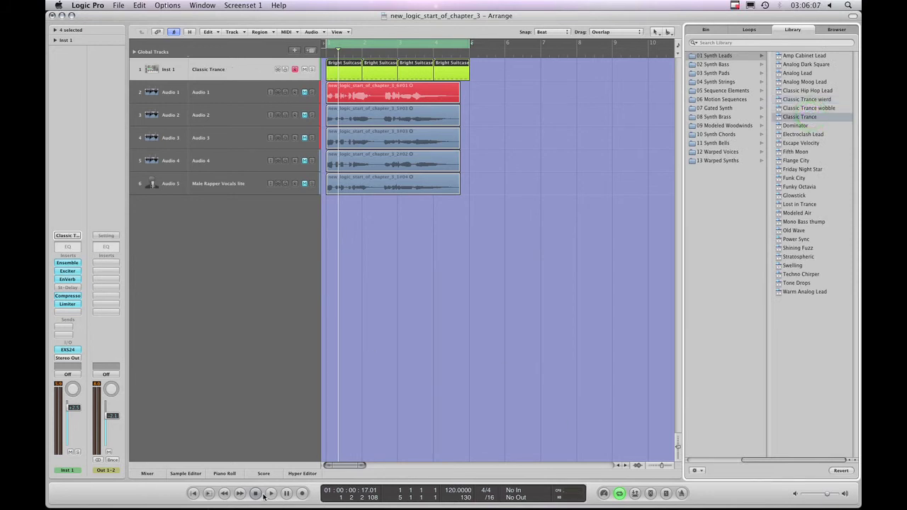
click(272, 494)
click(809, 99)
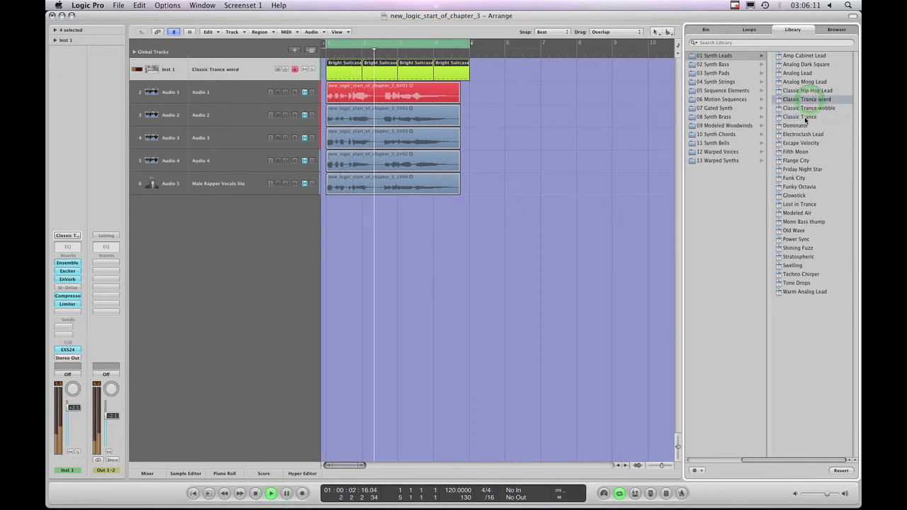
click(806, 117)
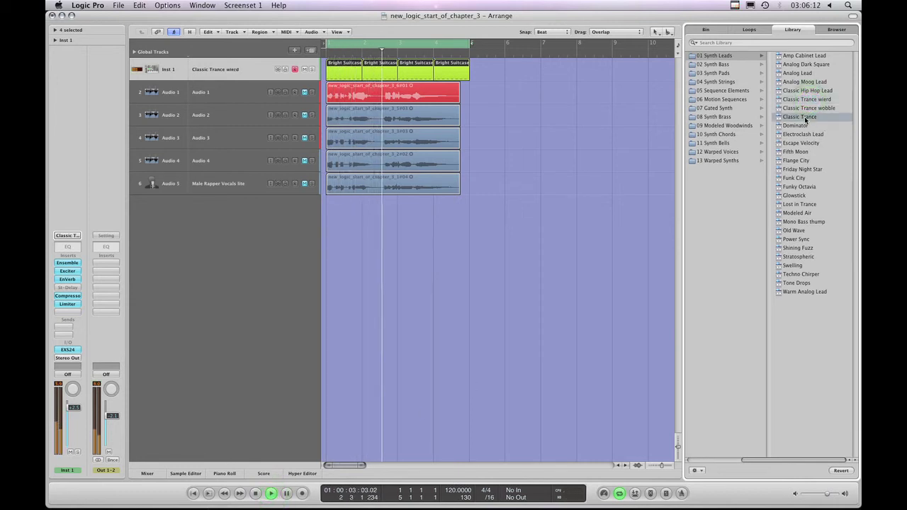
click(257, 493)
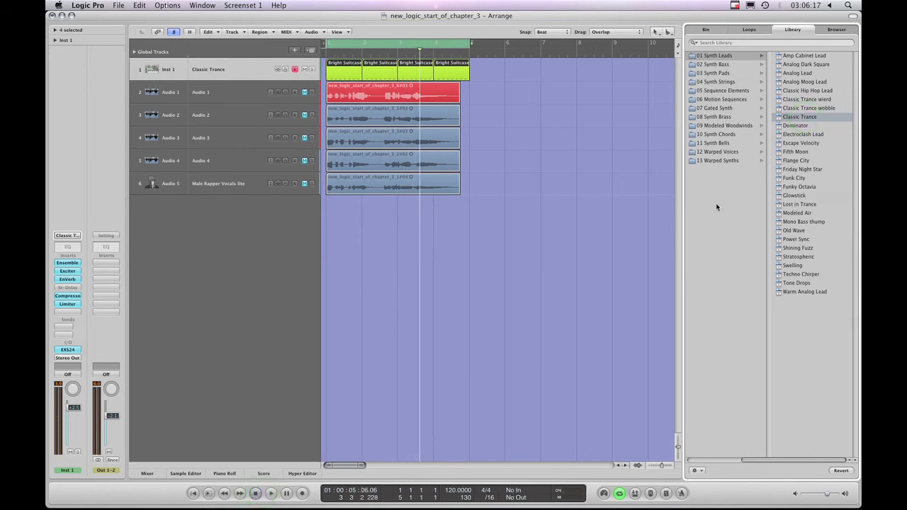
click(693, 460)
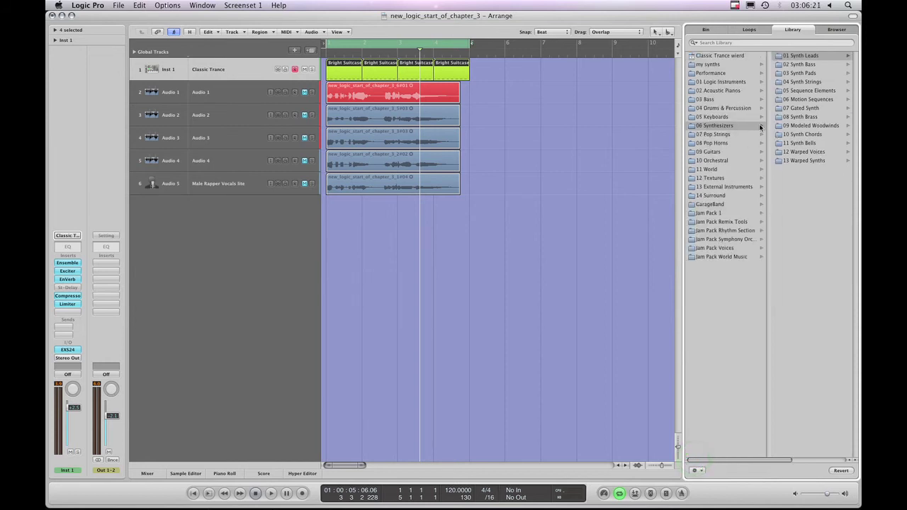